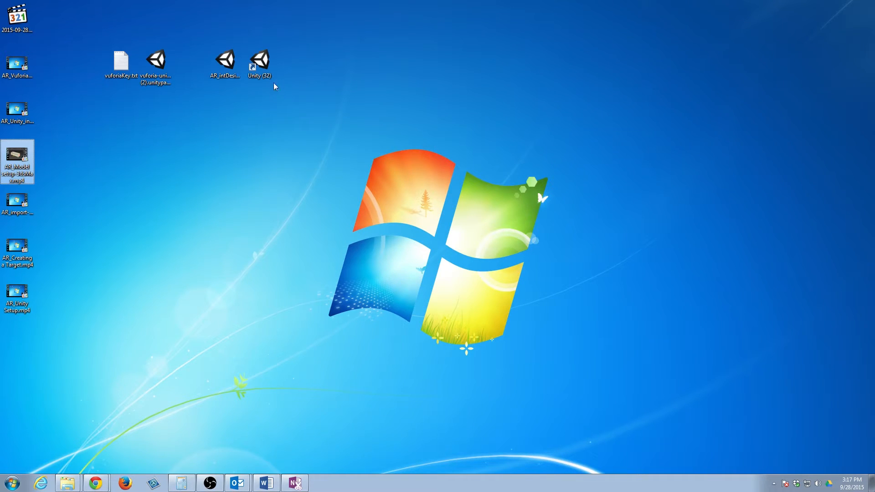
# - Launch 3ds Max 2015 and dismiss its welcome screen to reach an empty scene
pyautogui.click(273, 63)
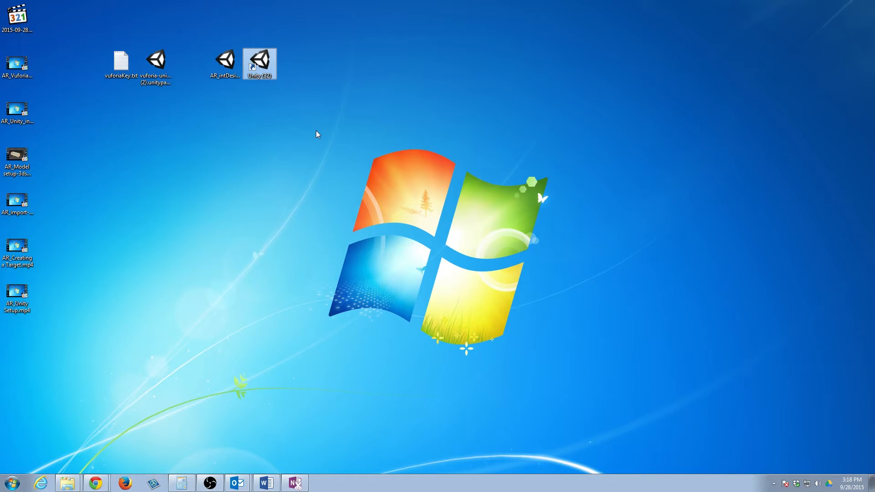
pyautogui.press('super')
pyautogui.press('Down')
pyautogui.press('Down')
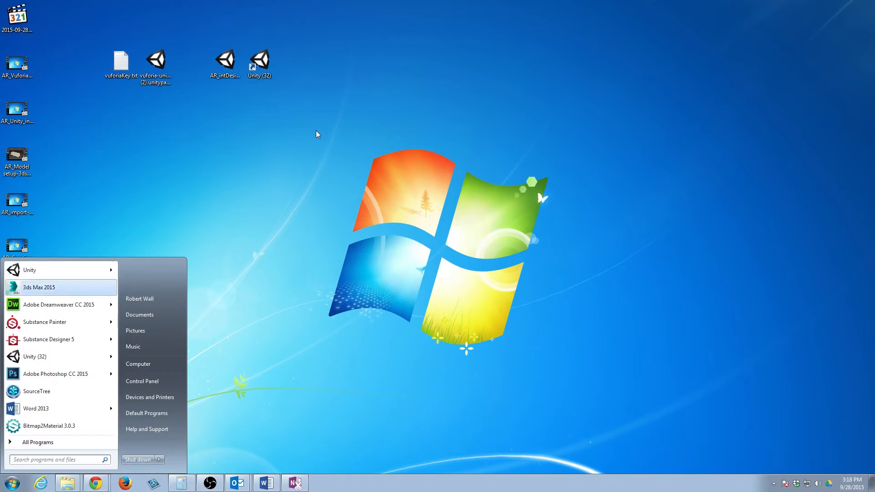
pyautogui.press('Return')
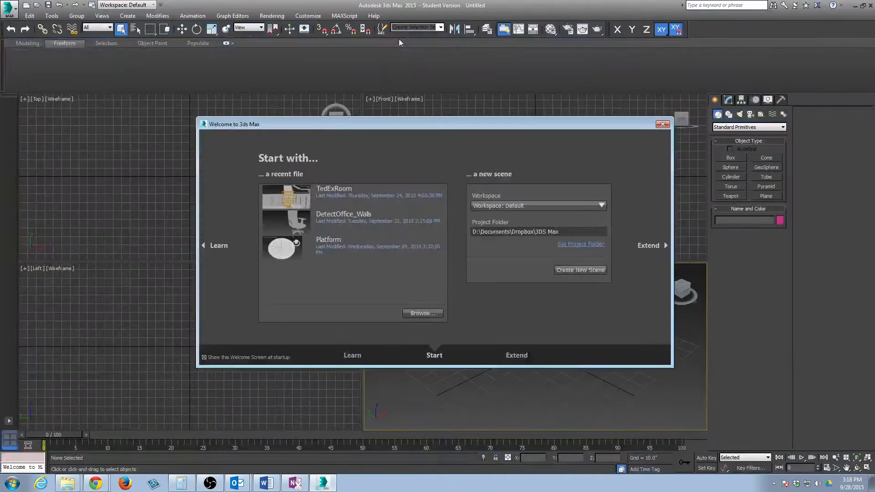
pyautogui.click(662, 125)
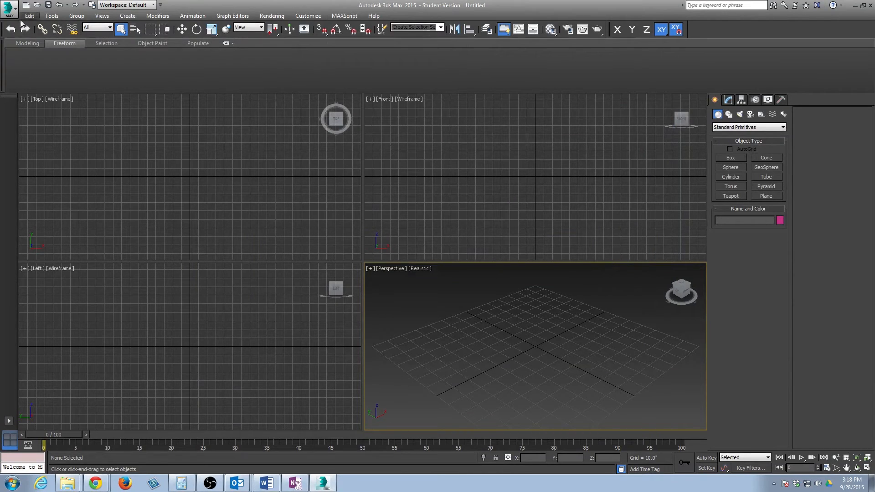
# - Choose "Villa Savoye for AR_model only with revit furniture and lighting.rvt" from the Villa Savoye Revit Model folder as the Revit file to link
pyautogui.click(7, 13)
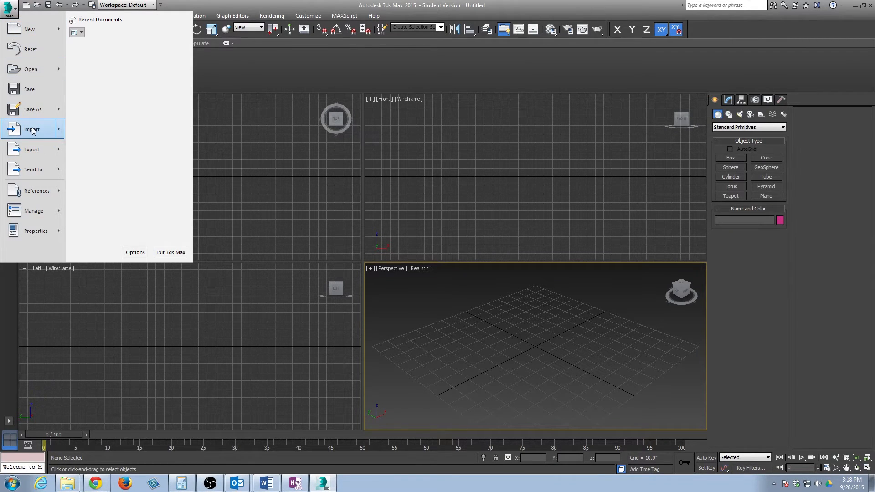
pyautogui.click(89, 133)
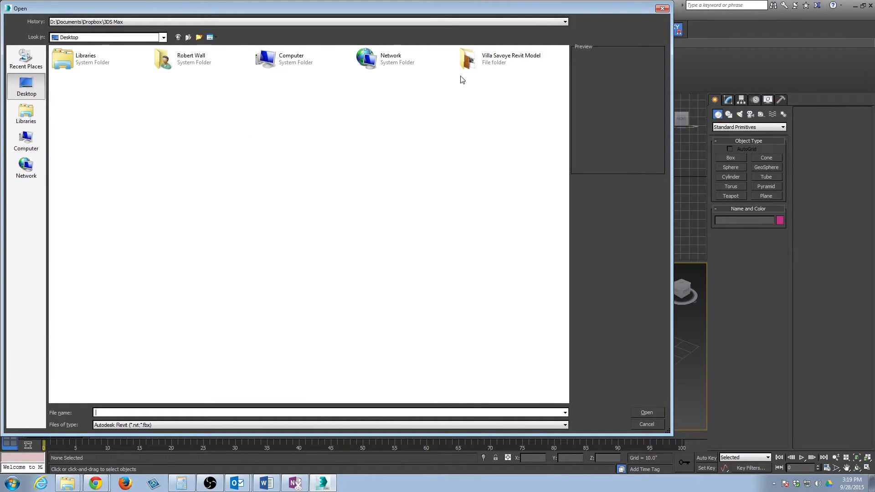
pyautogui.doubleClick(477, 73)
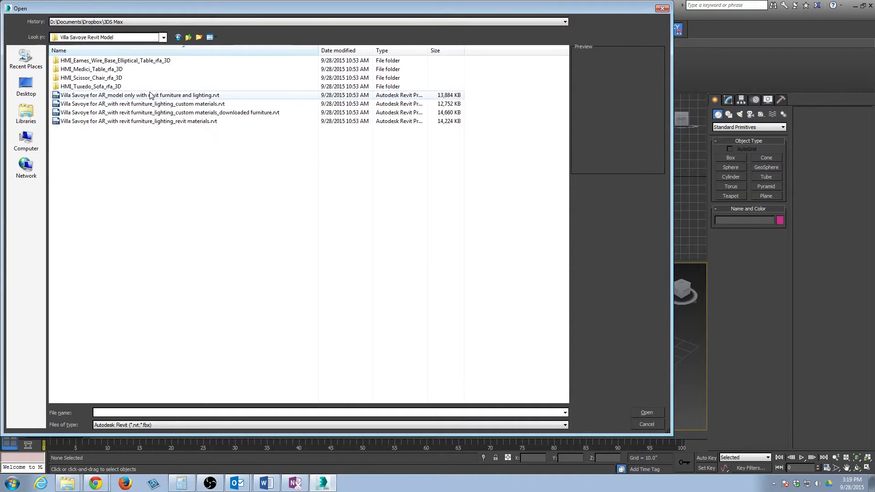
pyautogui.click(81, 96)
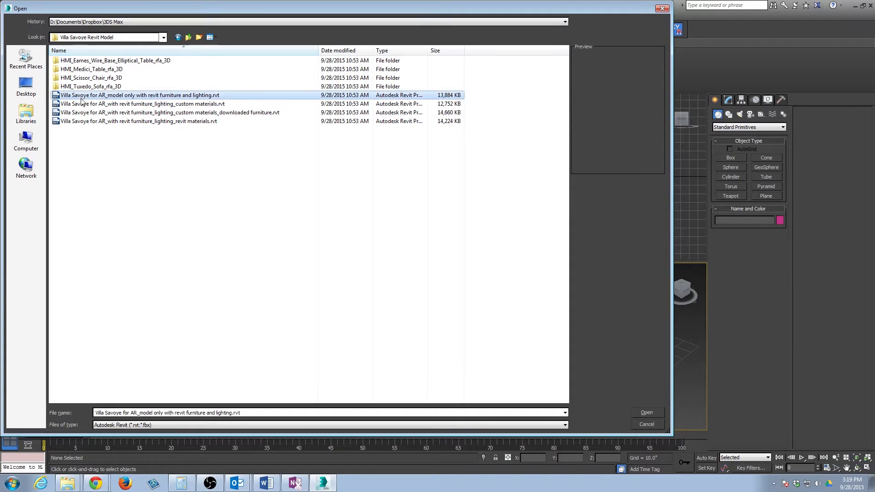
pyautogui.click(645, 411)
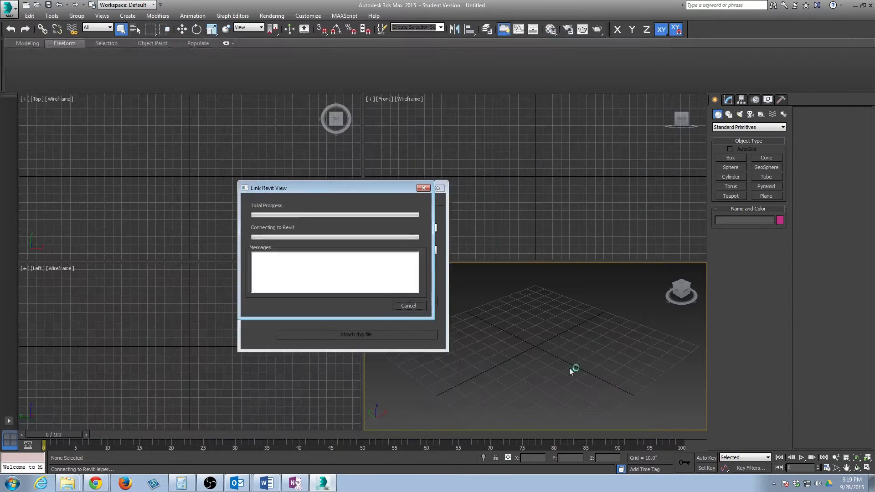
# - Attach the Revit file's 3D view using the preset Autodesk Revit - Do Not Combine Entities
pyautogui.moveTo(326, 189); pyautogui.dragTo(566, 182)
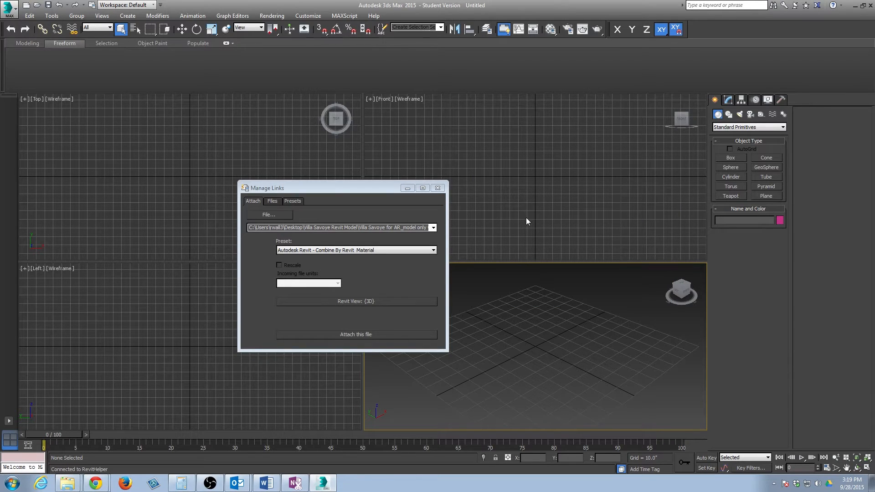
pyautogui.moveTo(395, 185); pyautogui.dragTo(383, 107)
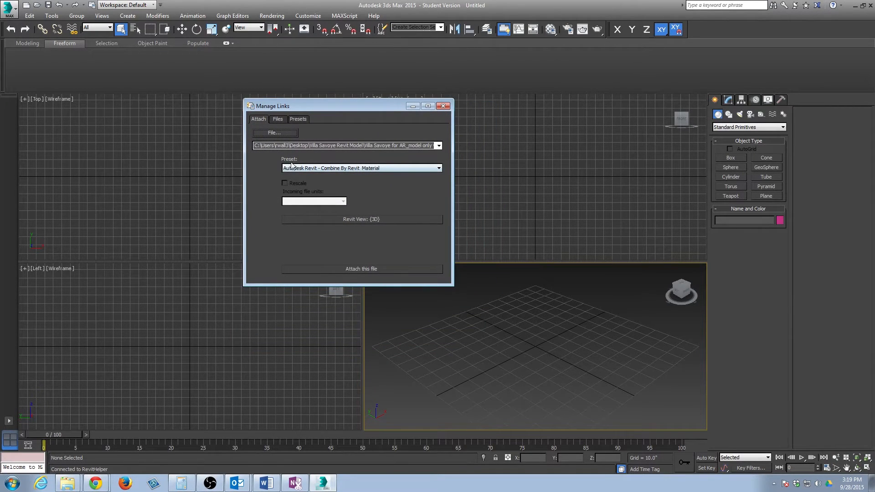
pyautogui.click(303, 169)
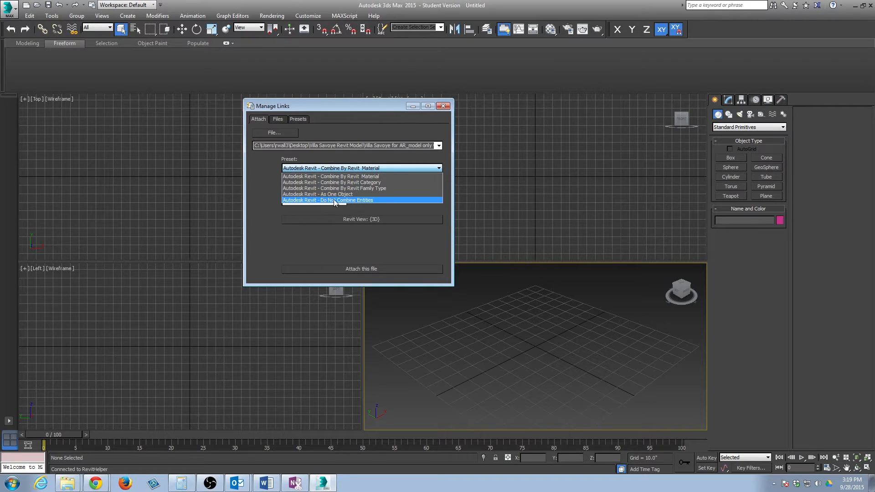
pyautogui.click(351, 201)
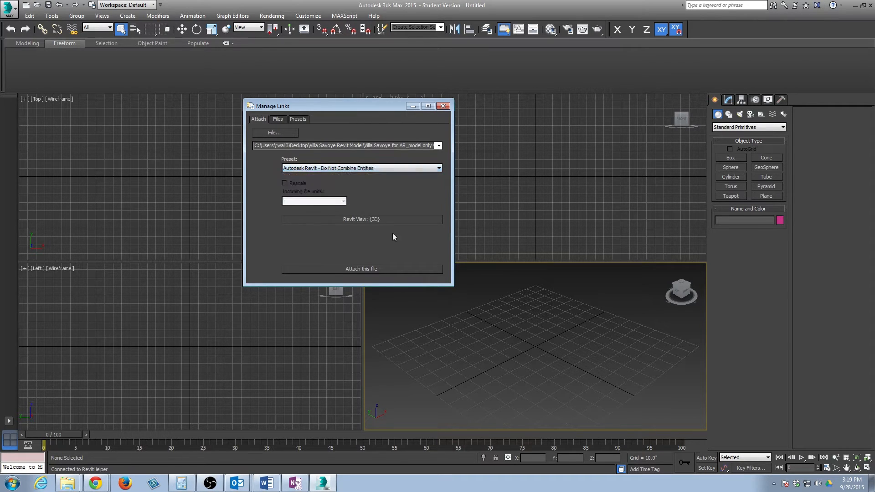
pyautogui.click(389, 268)
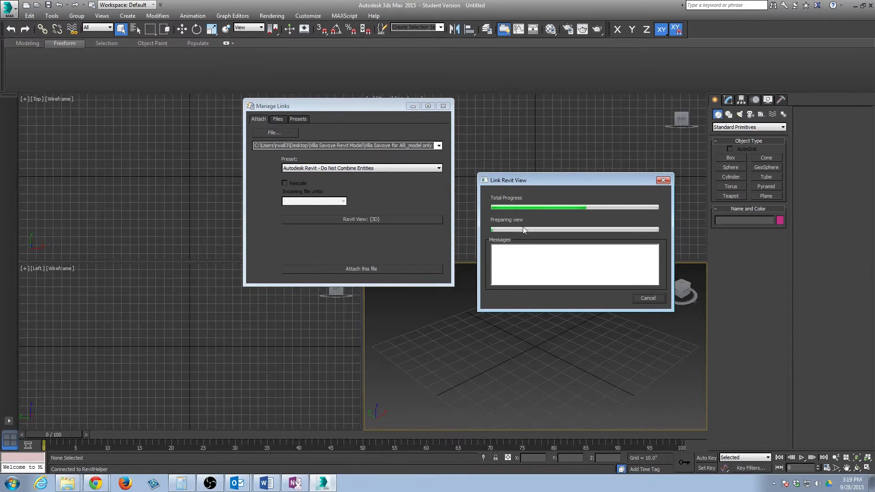
pyautogui.moveTo(523, 185); pyautogui.dragTo(553, 181)
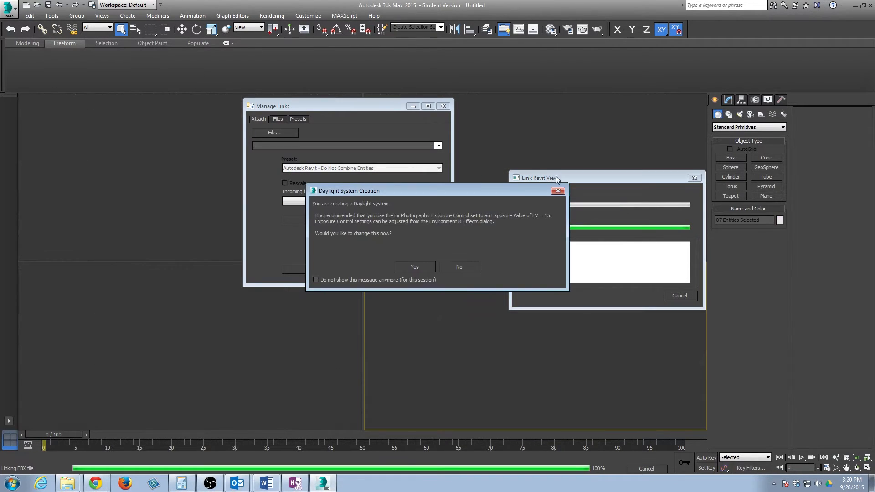
# - Decline the recommended mr Photographic Exposure Control change for the daylight system
pyautogui.moveTo(429, 199)
pyautogui.mouseDown()
pyautogui.moveTo(413, 215)
pyautogui.moveTo(486, 231)
pyautogui.moveTo(432, 206)
pyautogui.moveTo(415, 211)
pyautogui.mouseUp()
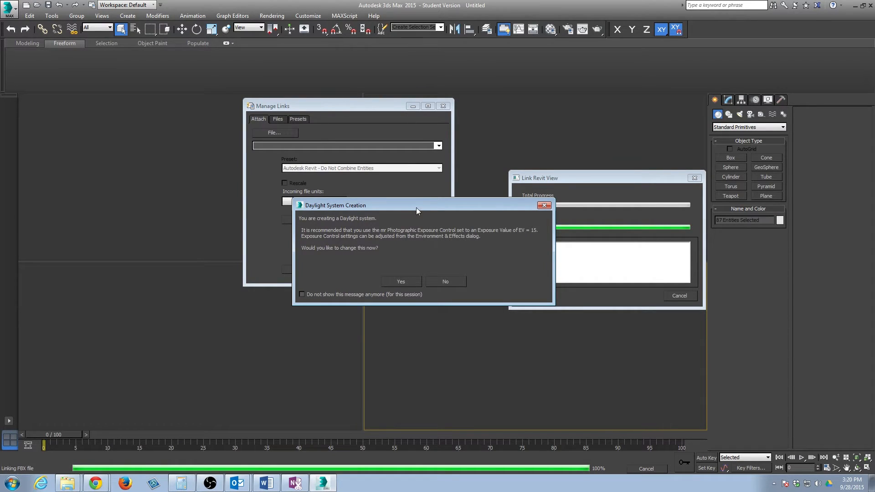
pyautogui.moveTo(416, 208); pyautogui.dragTo(413, 222)
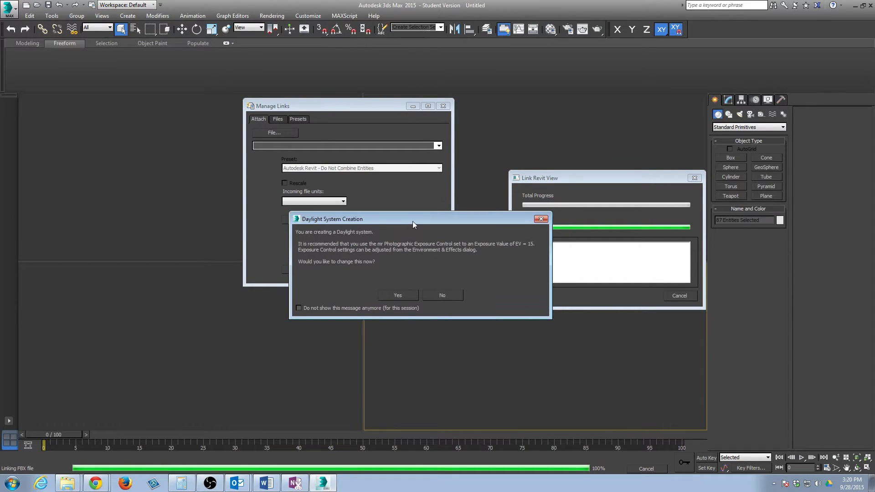
pyautogui.click(449, 299)
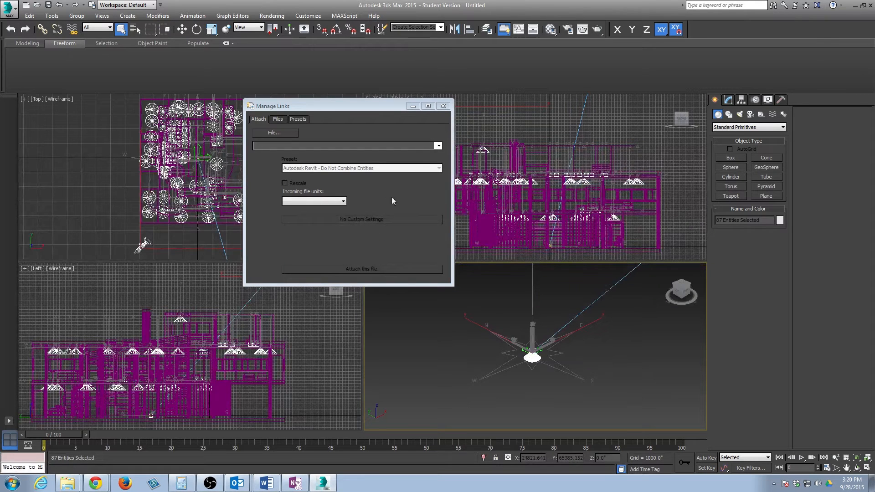
# - Bind the linked Villa Savoye file to break its link to Revit, and close the link manager
pyautogui.click(282, 120)
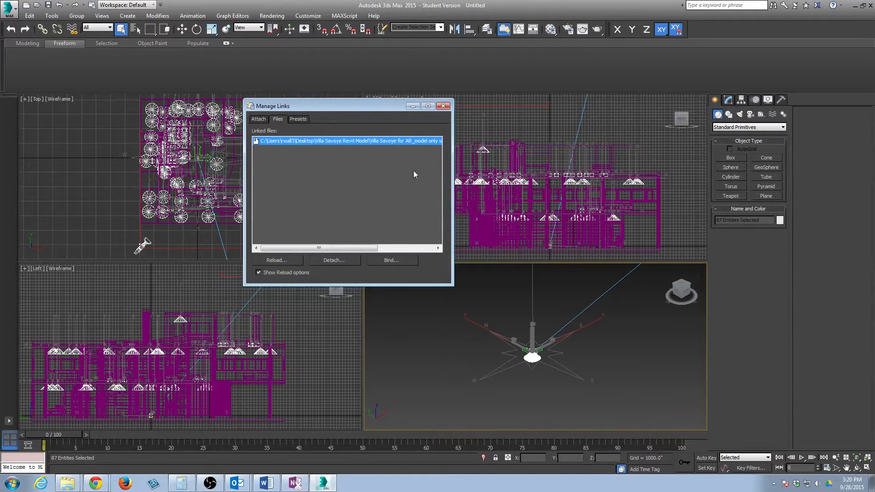
pyautogui.moveTo(317, 105); pyautogui.dragTo(367, 124)
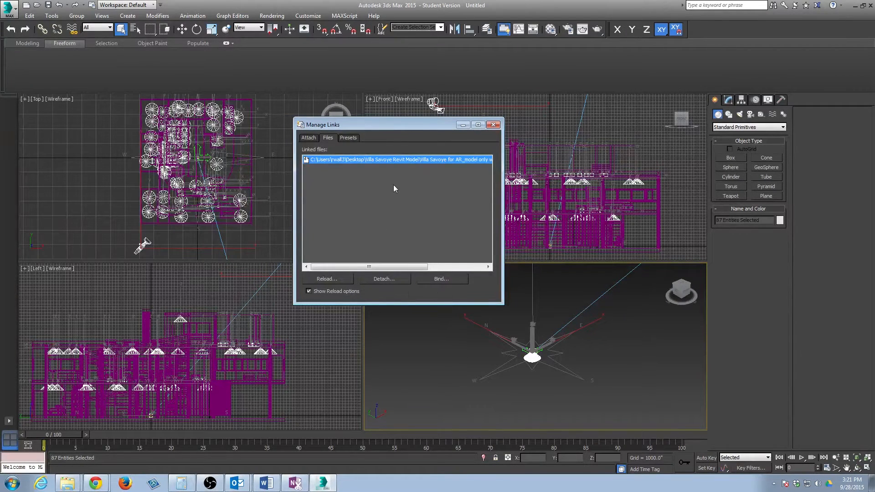
pyautogui.click(449, 279)
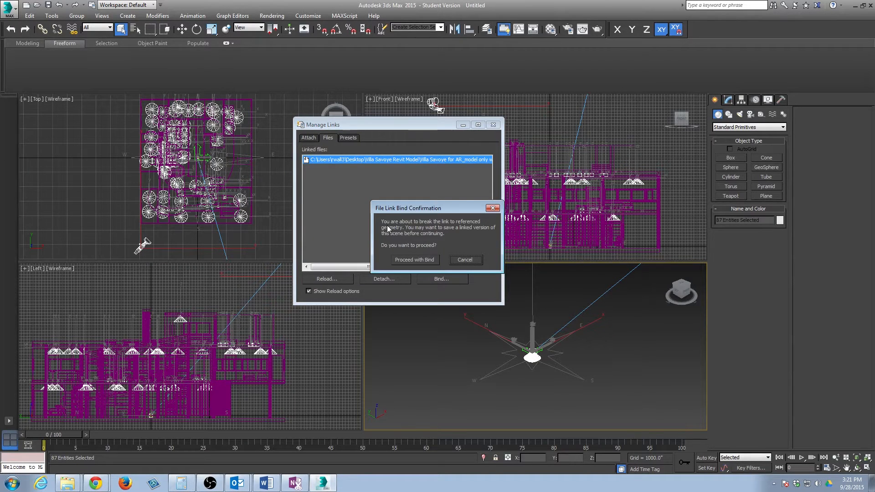
pyautogui.moveTo(423, 211); pyautogui.dragTo(393, 198)
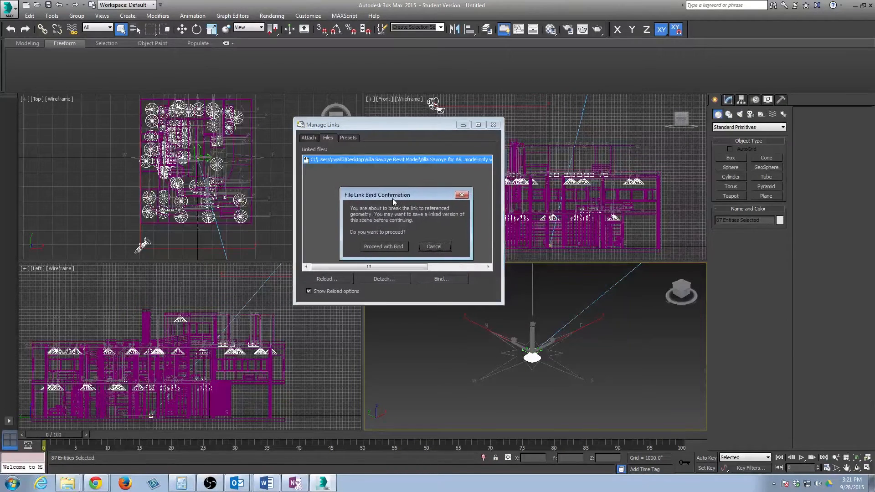
pyautogui.click(393, 246)
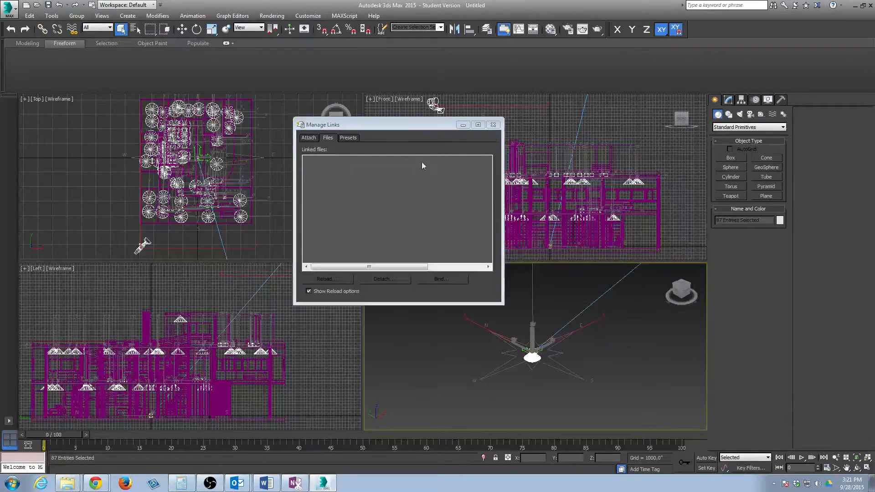
pyautogui.click(492, 125)
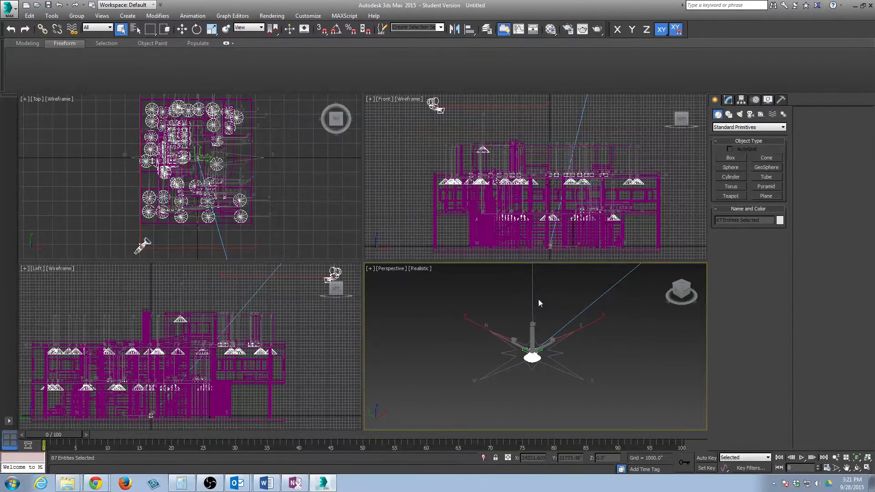
# - Delete the daylight system's compass and light helpers from the scene
pyautogui.moveTo(537, 298); pyautogui.dragTo(496, 327, button='middle')
pyautogui.click(576, 341)
pyautogui.scroll(-5, 581, 369)
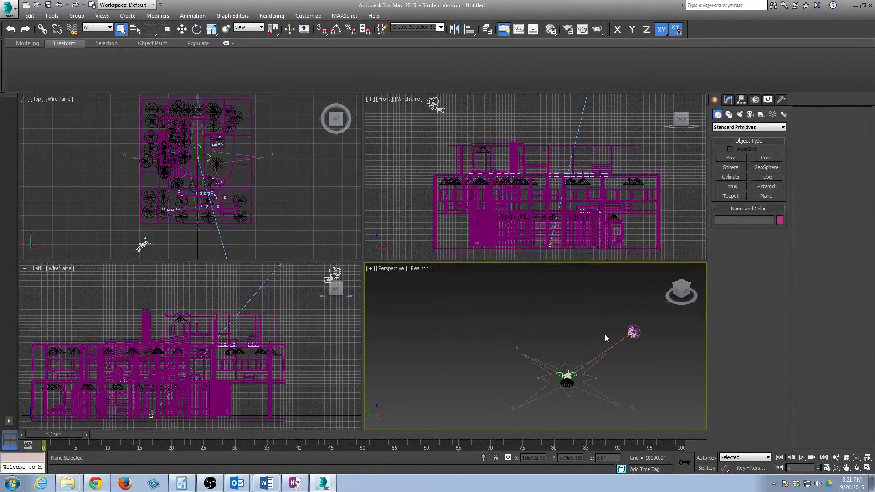
pyautogui.moveTo(605, 334); pyautogui.dragTo(690, 353)
pyautogui.rightClick(535, 247)
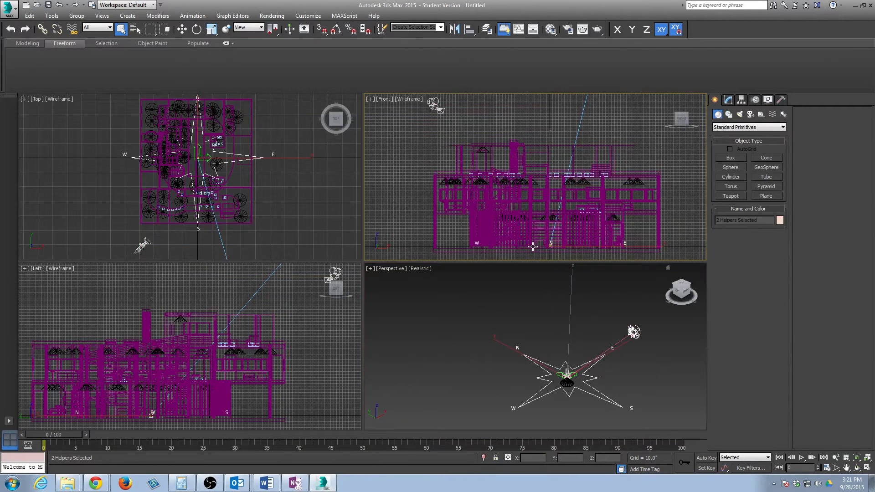
pyautogui.press('Delete')
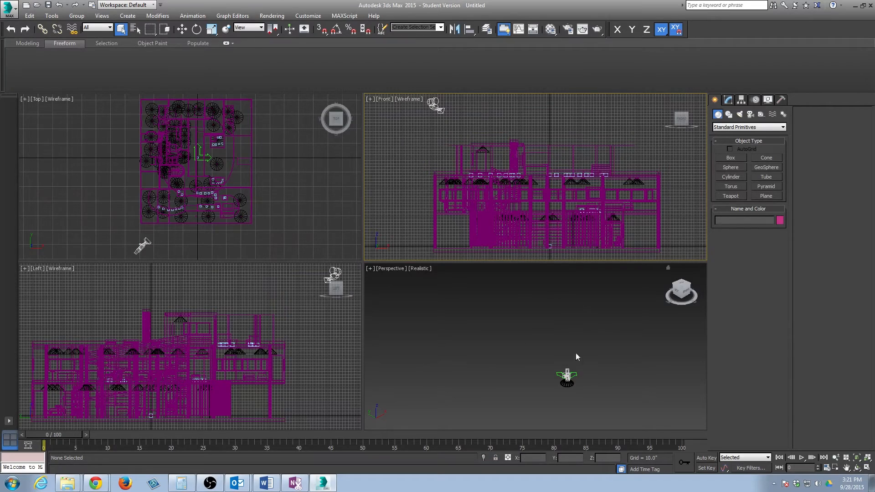
# - Select a ground-floor rectangular mullion in the front view, frame it in the perspective view, and maximize that viewport
pyautogui.click(567, 374)
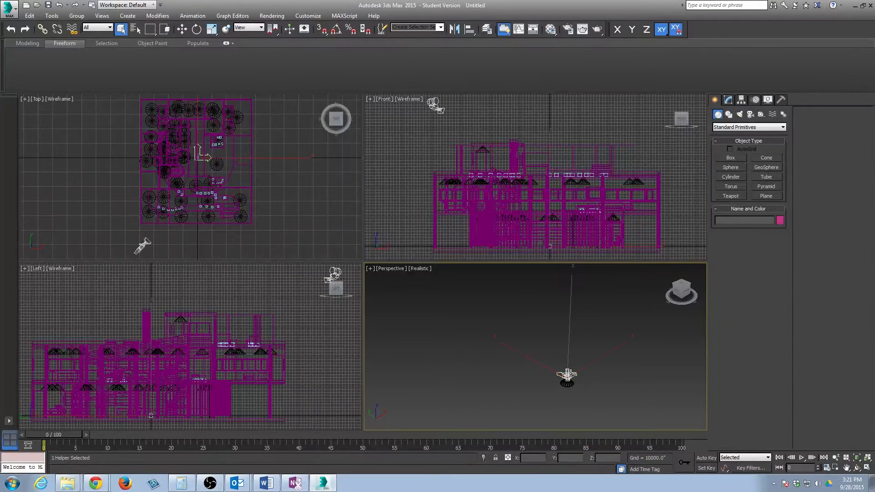
pyautogui.rightClick(587, 243)
pyautogui.click(587, 243)
pyautogui.rightClick(608, 349)
pyautogui.press('z')
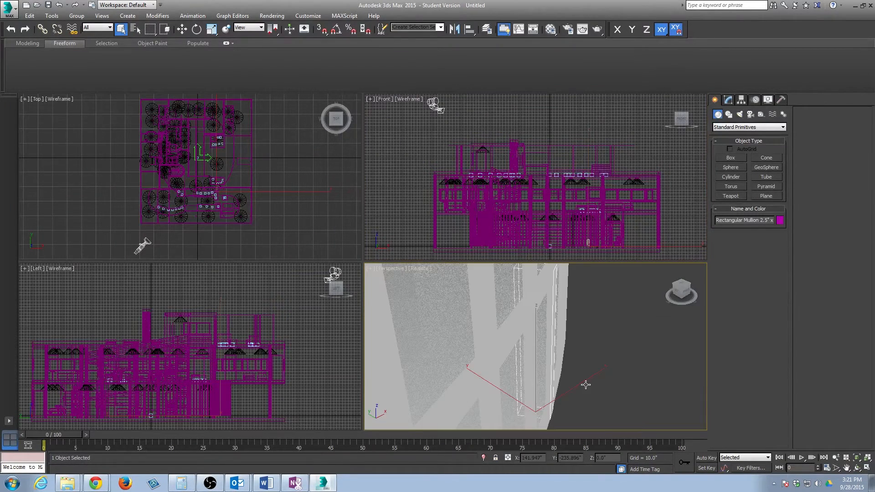
pyautogui.keyDown('alt'); pyautogui.moveTo(584, 385); pyautogui.dragTo(523, 380, button='middle'); pyautogui.keyUp('alt')
pyautogui.hotkey('alt', 'w')
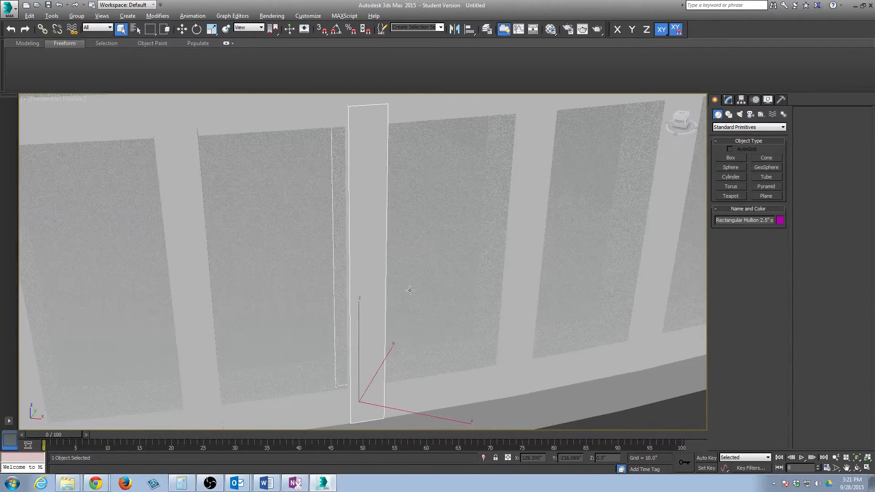
# - Examine the imported villa's facades, roof and terrace from several angles in the perspective view
pyautogui.scroll(-4, 525, 310)
pyautogui.scroll(-10, 525, 310)
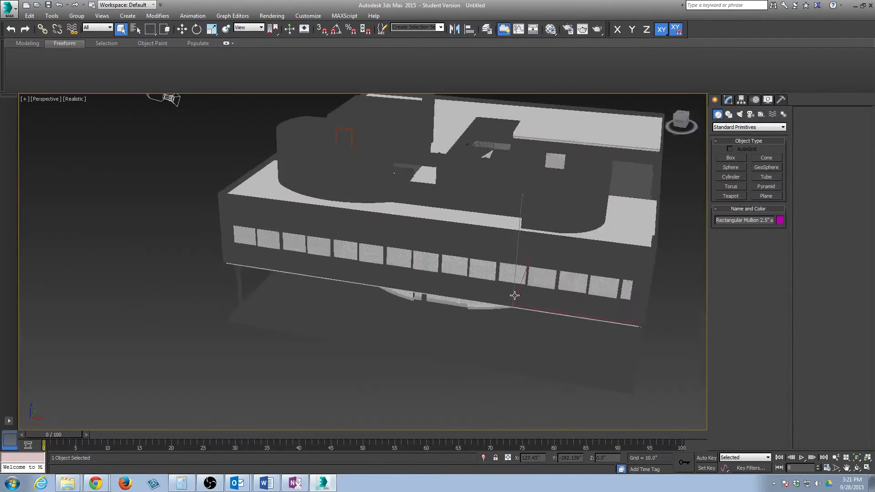
pyautogui.scroll(10, 521, 290)
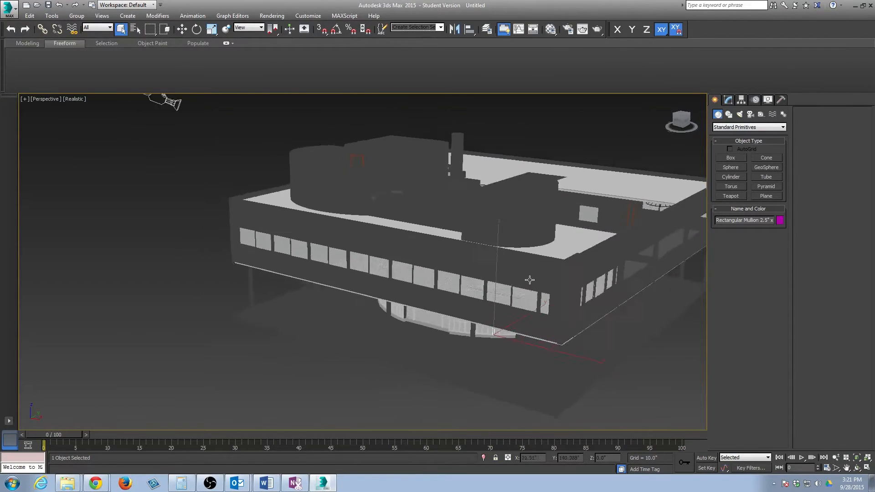
pyautogui.moveTo(484, 290)
pyautogui.keyDown('alt'); pyautogui.mouseDown(button='middle')
pyautogui.moveTo(357, 293)
pyautogui.moveTo(631, 293)
pyautogui.moveTo(489, 299)
pyautogui.mouseUp(button='middle'); pyautogui.keyUp('alt')
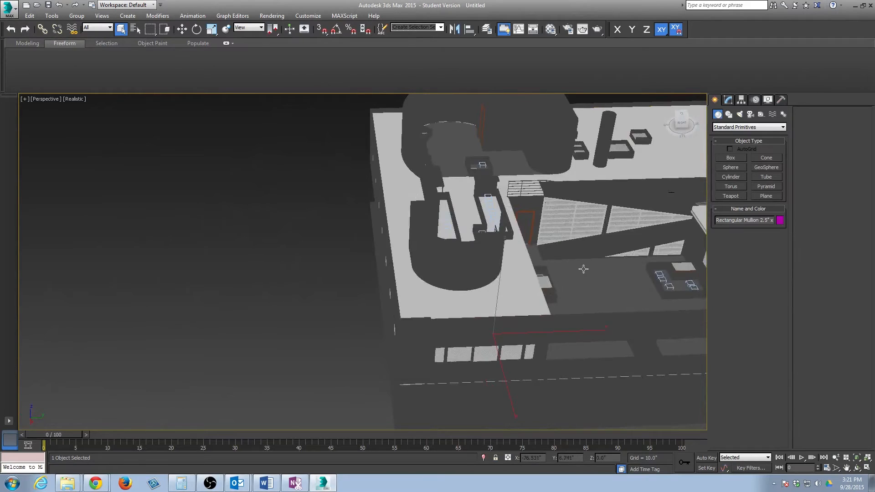
pyautogui.moveTo(578, 273); pyautogui.dragTo(463, 318, button='middle')
pyautogui.moveTo(384, 321); pyautogui.dragTo(415, 288, button='middle')
pyautogui.moveTo(479, 274); pyautogui.dragTo(407, 284, button='middle')
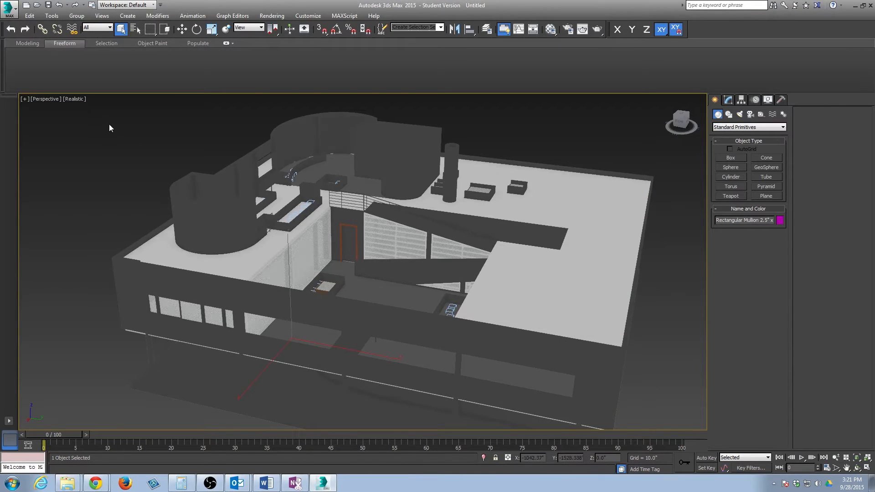
# - Switch the perspective view to Consistent Colors shading, then select and frame the single-flush terrace door
pyautogui.click(75, 99)
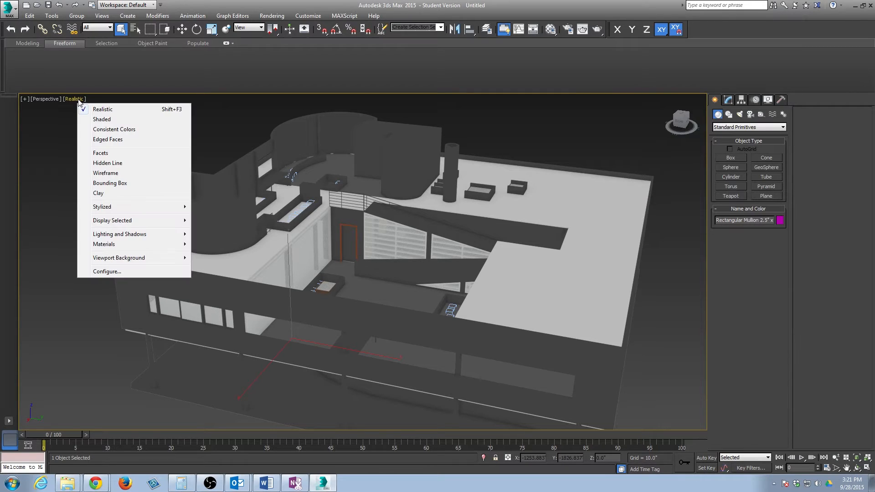
pyautogui.click(114, 130)
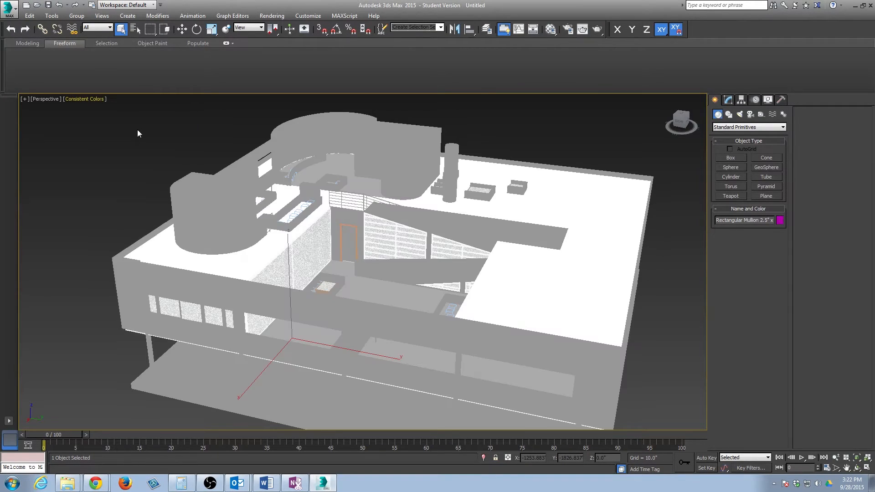
pyautogui.keyDown('alt'); pyautogui.moveTo(342, 206); pyautogui.dragTo(323, 263, button='middle'); pyautogui.keyUp('alt')
pyautogui.click(350, 262)
pyautogui.press('z')
# - Set the viewport's material display to Shaded Materials with Maps
pyautogui.scroll(-8, 323, 264)
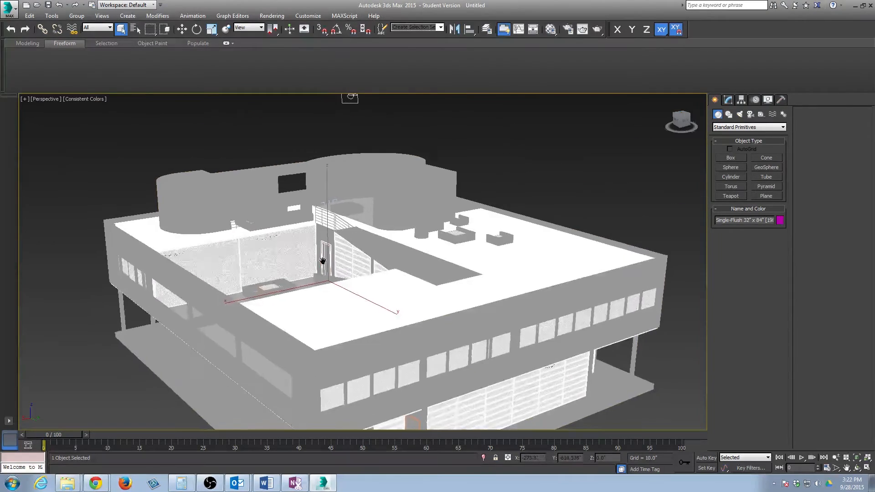
pyautogui.scroll(7, 323, 262)
pyautogui.scroll(-3, 327, 259)
pyautogui.moveTo(326, 259); pyautogui.dragTo(405, 264, button='middle')
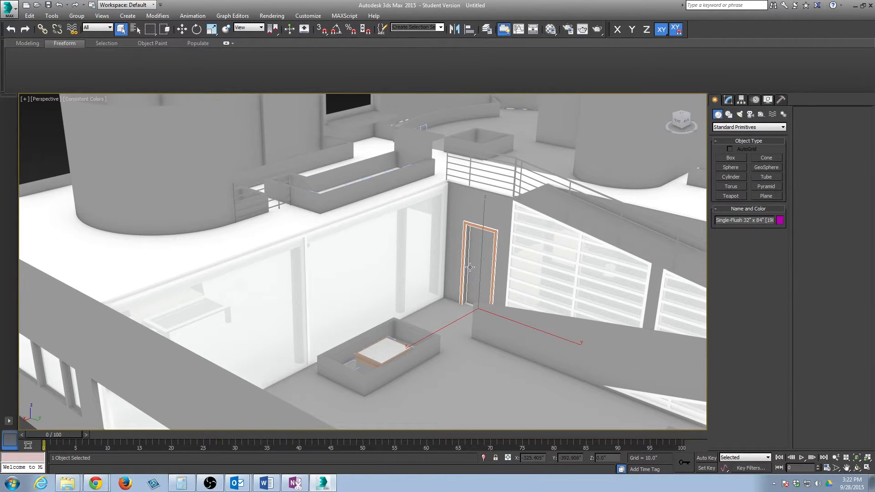
pyautogui.keyDown('alt'); pyautogui.moveTo(525, 290); pyautogui.dragTo(493, 311, button='middle'); pyautogui.keyUp('alt')
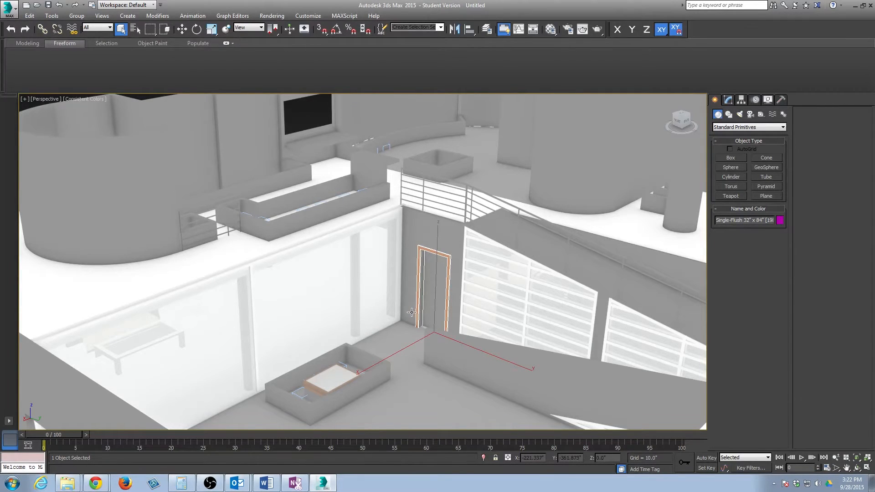
pyautogui.moveTo(411, 312)
pyautogui.keyDown('alt'); pyautogui.mouseDown(button='middle')
pyautogui.moveTo(385, 289)
pyautogui.moveTo(391, 278)
pyautogui.moveTo(403, 293)
pyautogui.mouseUp(button='middle'); pyautogui.keyUp('alt')
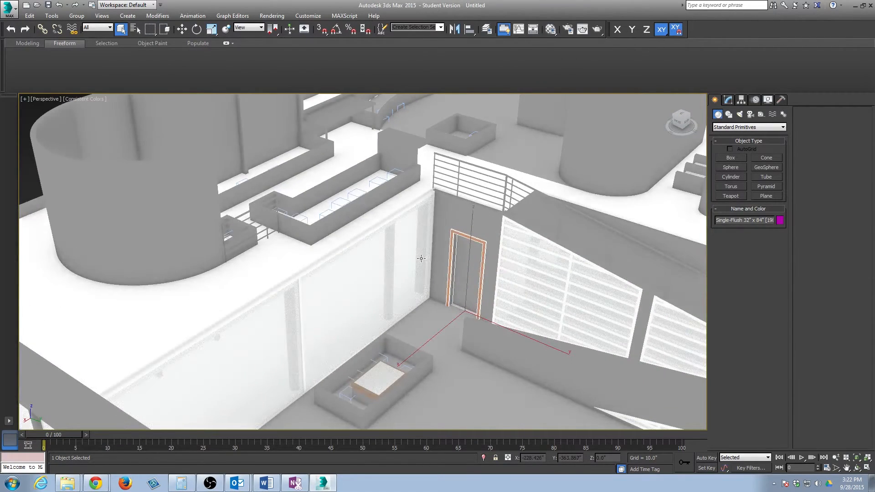
pyautogui.click(93, 100)
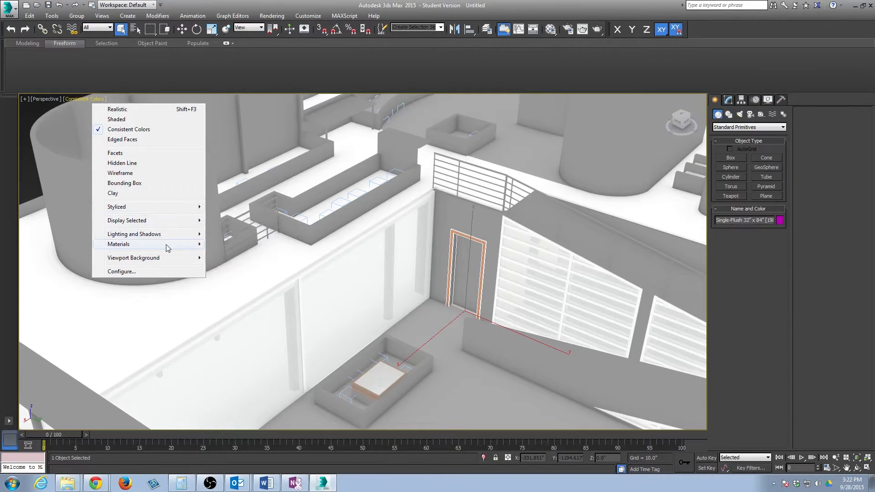
pyautogui.moveTo(168, 246)
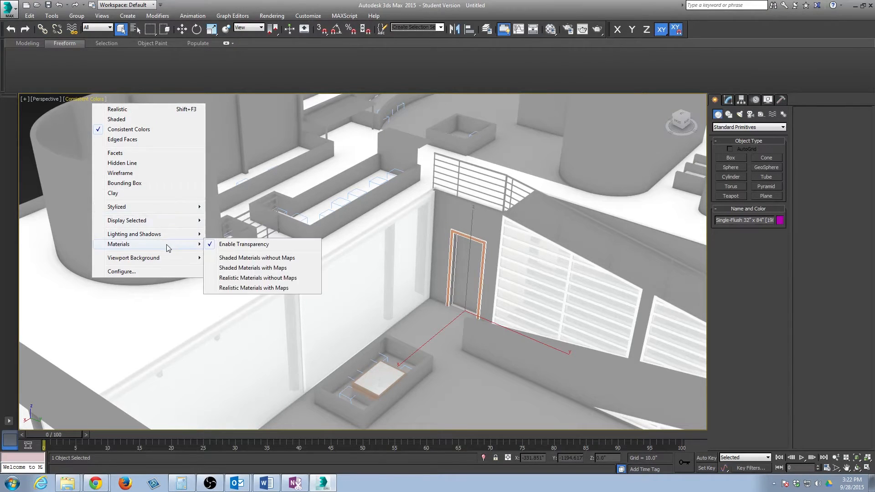
pyautogui.click(271, 272)
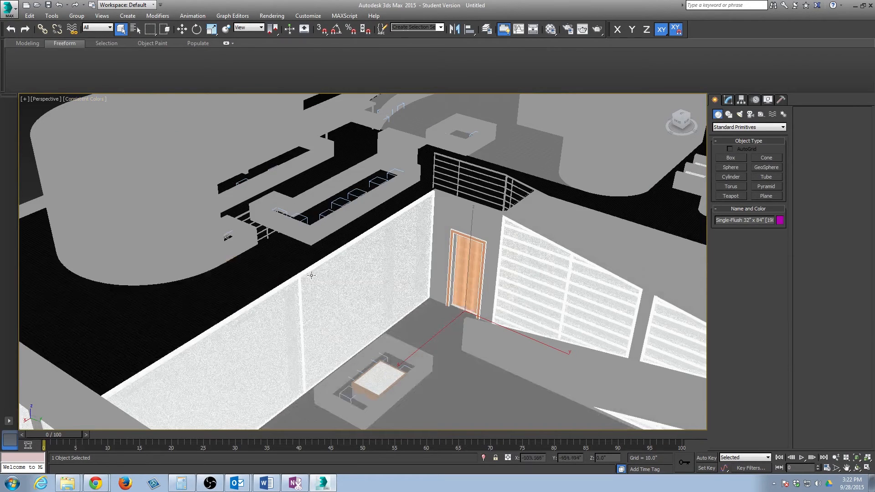
# - Examine the textures on the asphalt roof floor and the terrace door up close and from a distance
pyautogui.moveTo(318, 278)
pyautogui.mouseDown(button='middle')
pyautogui.moveTo(291, 293)
pyautogui.moveTo(169, 315)
pyautogui.moveTo(165, 305)
pyautogui.mouseUp(button='middle')
pyautogui.scroll(-5, 165, 305)
pyautogui.scroll(-7, 165, 304)
pyautogui.moveTo(233, 316); pyautogui.dragTo(353, 258, button='middle')
pyautogui.scroll(7, 275, 310)
pyautogui.click(361, 276)
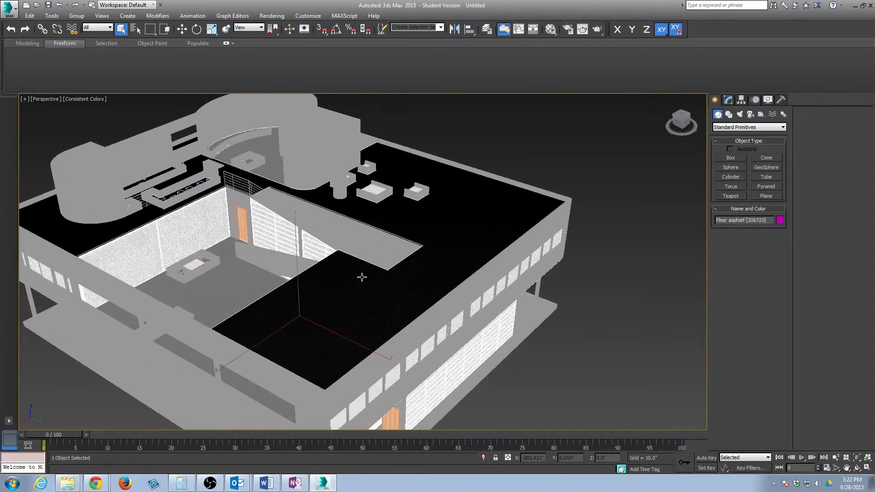
pyautogui.scroll(10, 351, 313)
pyautogui.scroll(-8, 351, 313)
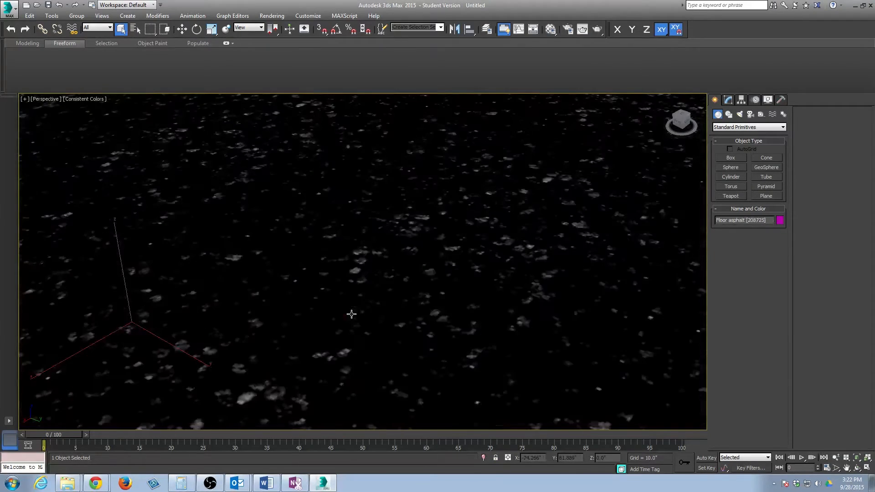
pyautogui.moveTo(394, 298); pyautogui.dragTo(595, 317, button='middle')
pyautogui.click(372, 192)
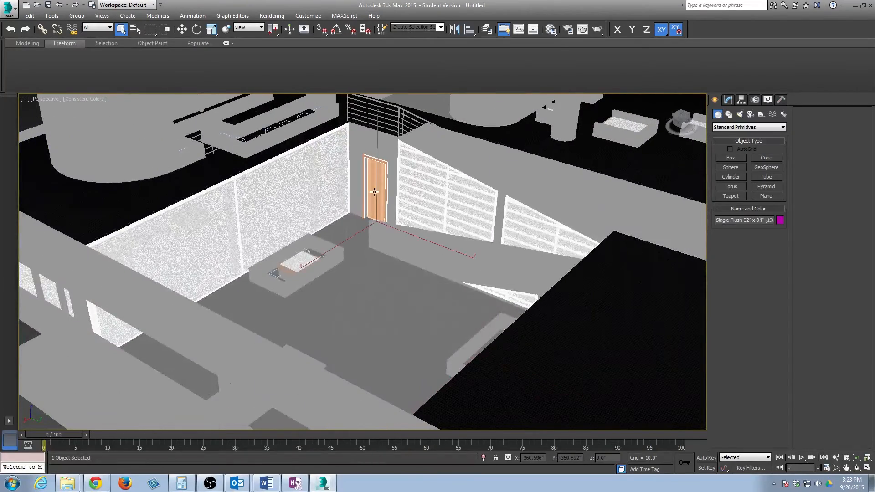
pyautogui.scroll(-10, 360, 208)
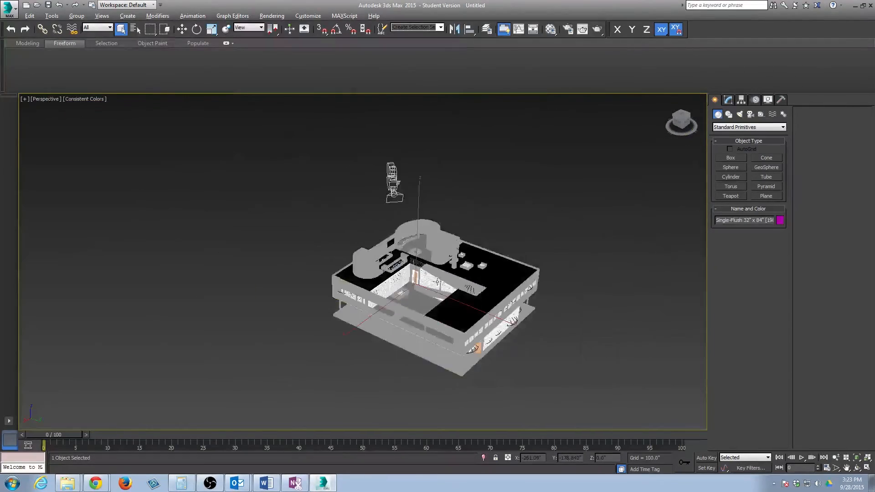
pyautogui.keyDown('alt'); pyautogui.moveTo(436, 281); pyautogui.dragTo(376, 301, button='middle'); pyautogui.keyUp('alt')
pyautogui.scroll(8, 398, 283)
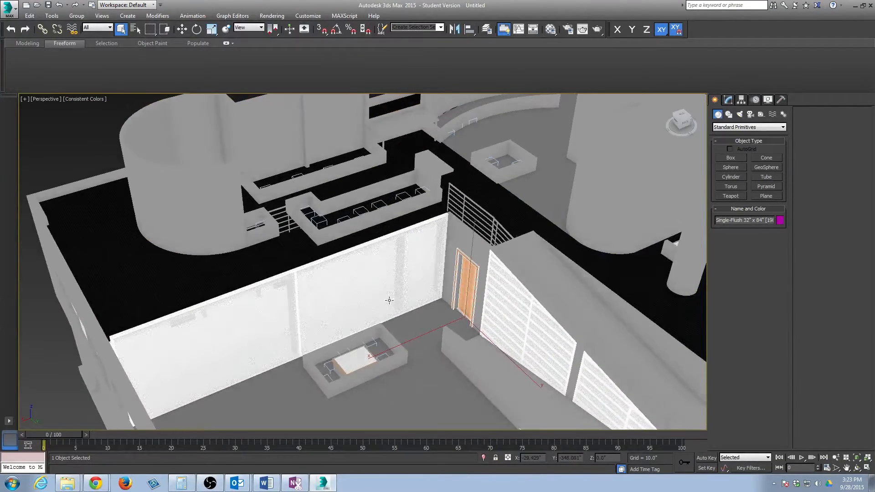
# - Delete the two large glazed system panels separating the terrace from the living room
pyautogui.click(282, 303)
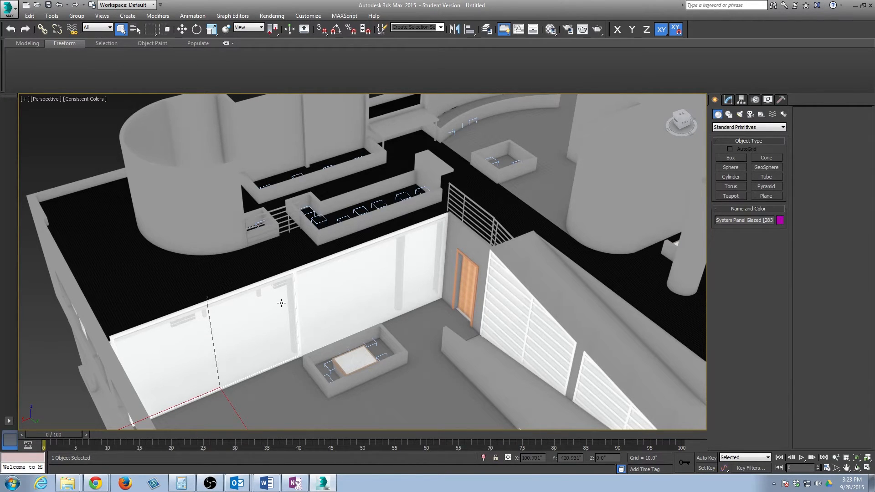
pyautogui.moveTo(315, 289)
pyautogui.mouseDown(button='middle')
pyautogui.moveTo(290, 299)
pyautogui.moveTo(285, 259)
pyautogui.moveTo(342, 204)
pyautogui.moveTo(338, 224)
pyautogui.mouseUp(button='middle')
pyautogui.rightClick(313, 239)
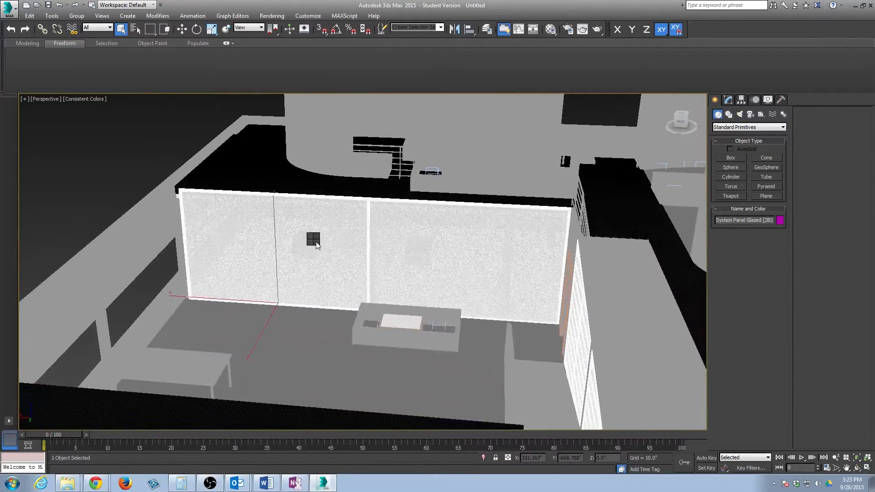
pyautogui.click(359, 216)
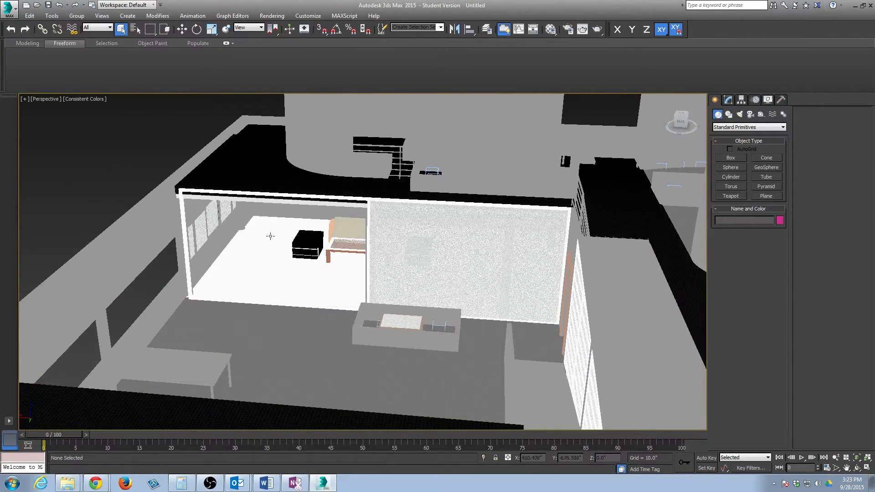
pyautogui.click(403, 242)
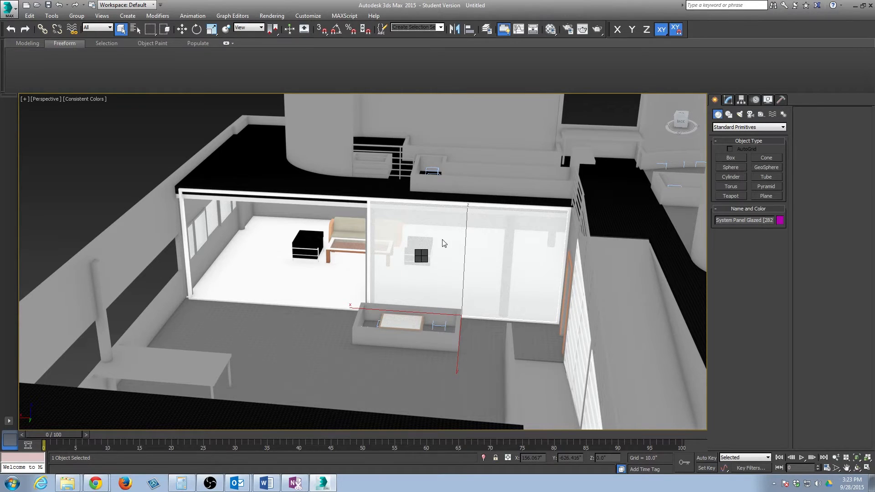
pyautogui.press('Delete')
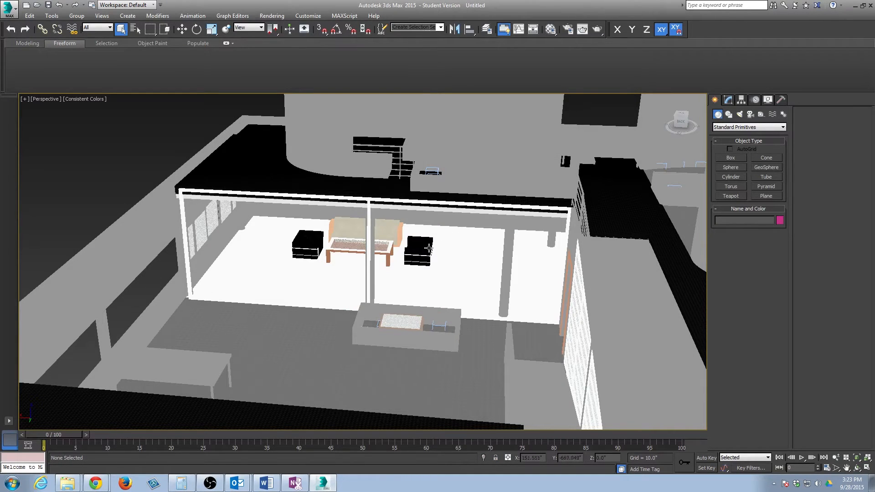
# - Select the sofa in the living room and rename it Sofa
pyautogui.click(398, 233)
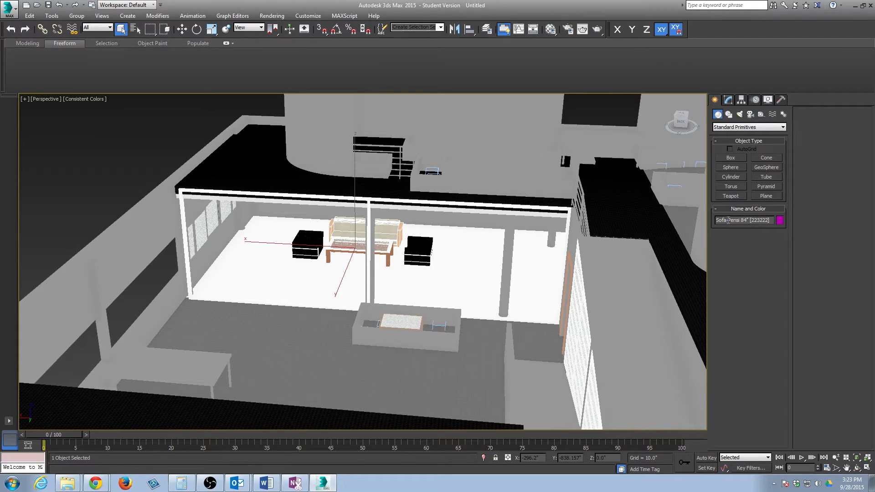
pyautogui.moveTo(728, 220); pyautogui.dragTo(748, 209)
pyautogui.press('BackSpace')
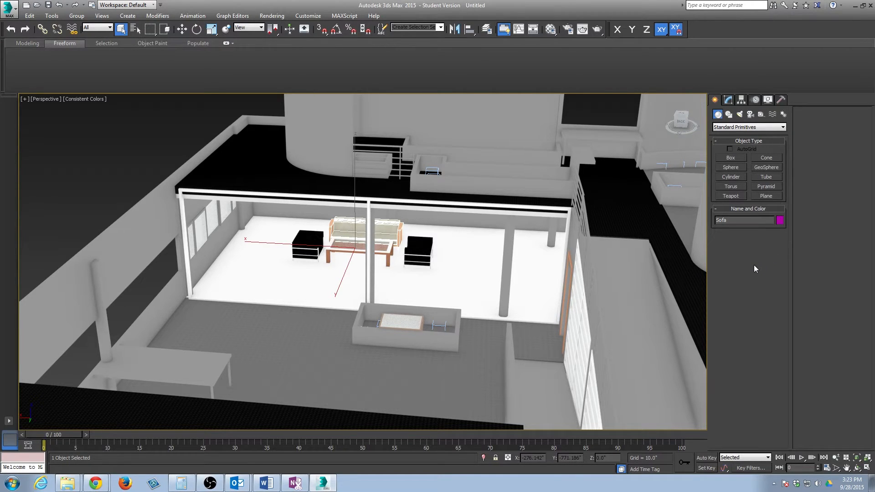
# - Isolate the selected sofa from the rest of the scene and orbit around it
pyautogui.click(483, 457)
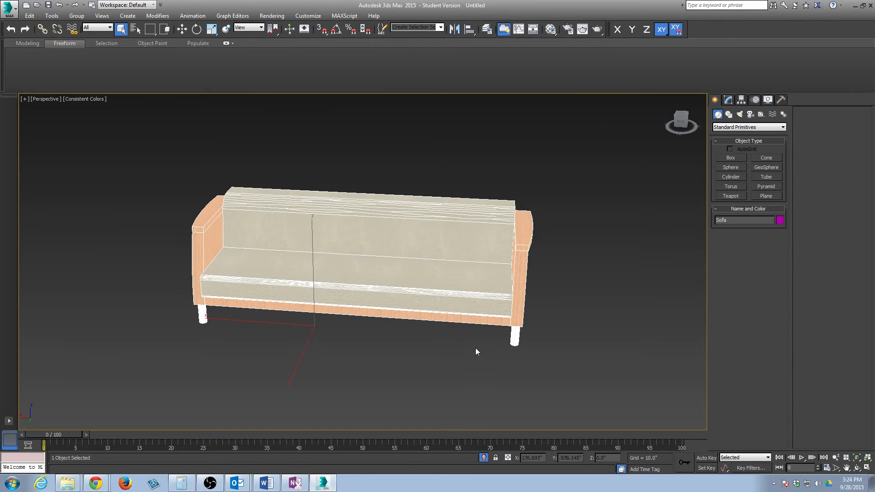
pyautogui.keyDown('alt'); pyautogui.moveTo(475, 348); pyautogui.dragTo(574, 342, button='middle'); pyautogui.keyUp('alt')
pyautogui.click(483, 458)
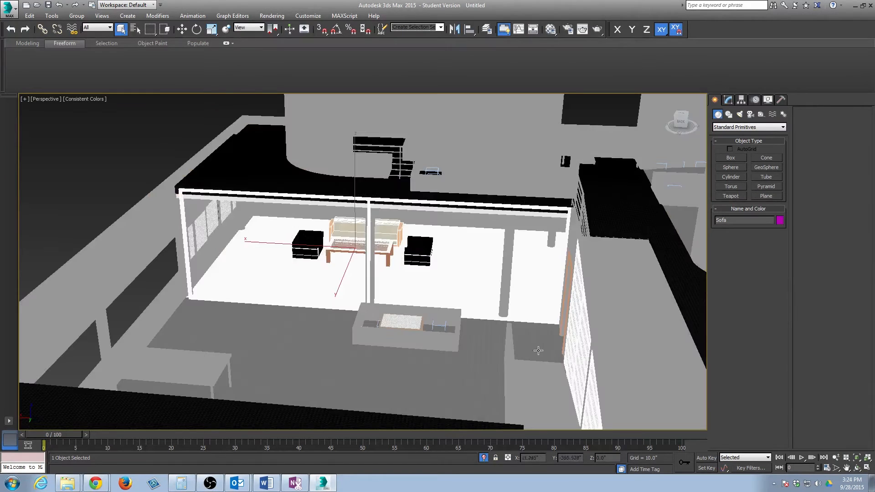
pyautogui.click(487, 458)
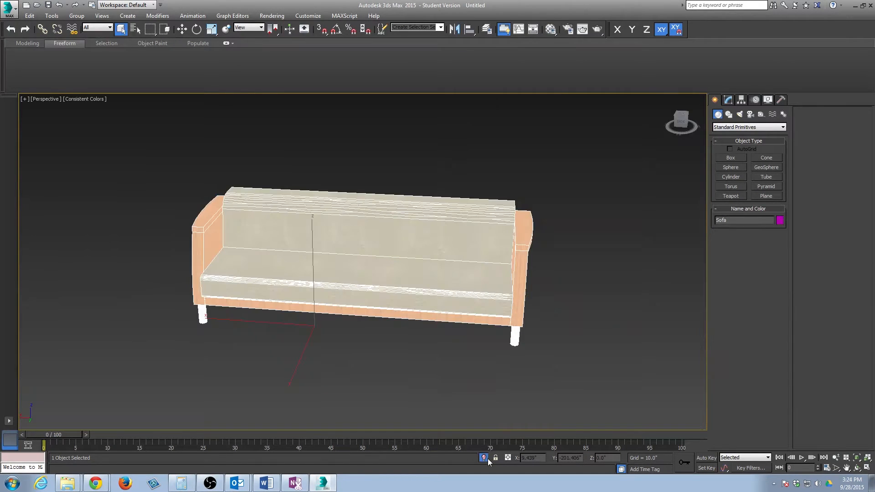
pyautogui.click(486, 458)
pyautogui.click(486, 457)
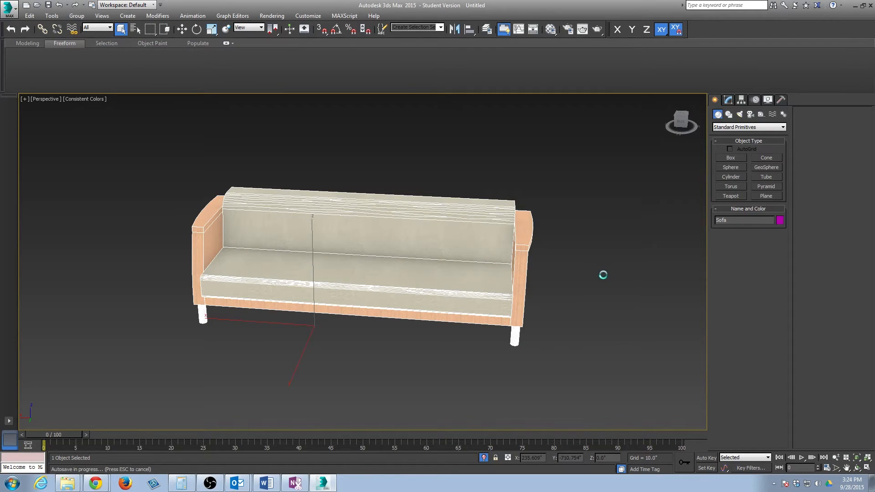
pyautogui.keyDown('alt'); pyautogui.moveTo(302, 286); pyautogui.dragTo(615, 280, button='middle'); pyautogui.keyUp('alt')
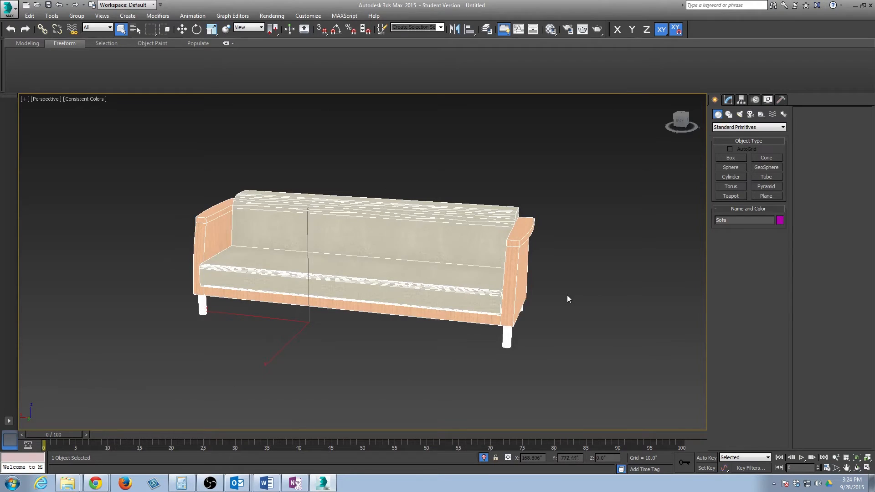
# - Open the Material Editor and sample the sofa's Multi/Sub-Object material into the first sample slot
pyautogui.press('m')
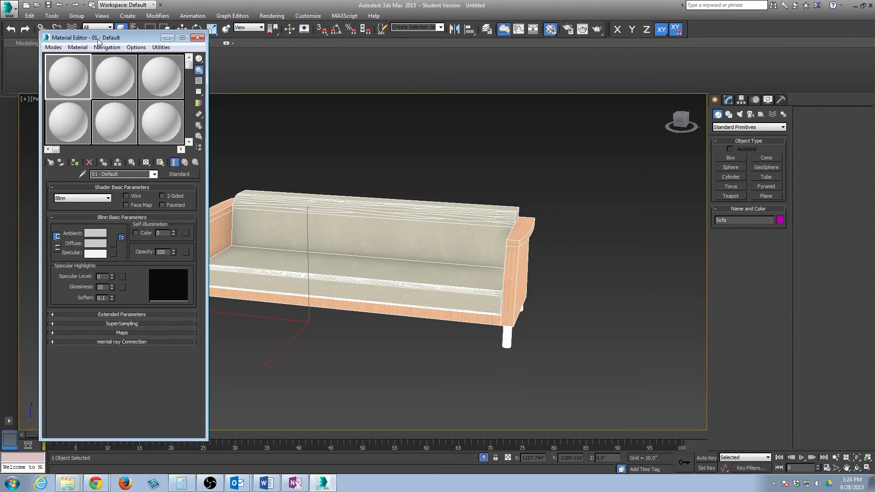
pyautogui.press('m')
pyautogui.press('m')
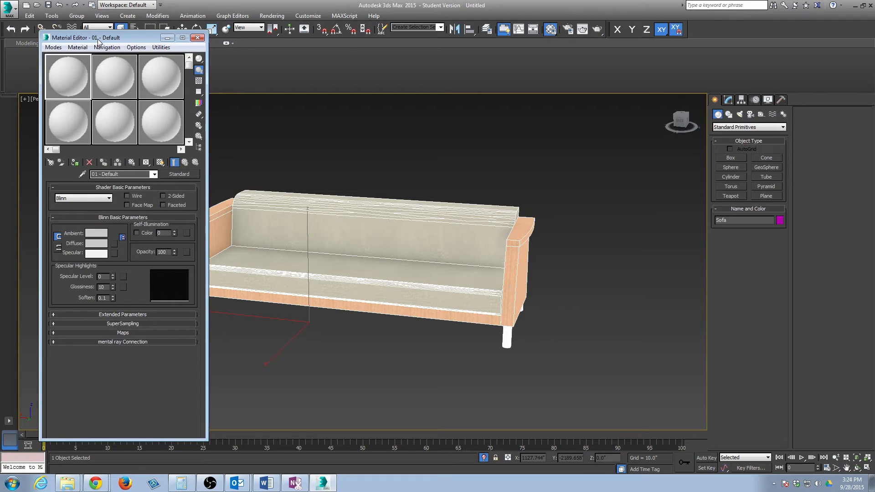
pyautogui.press('m')
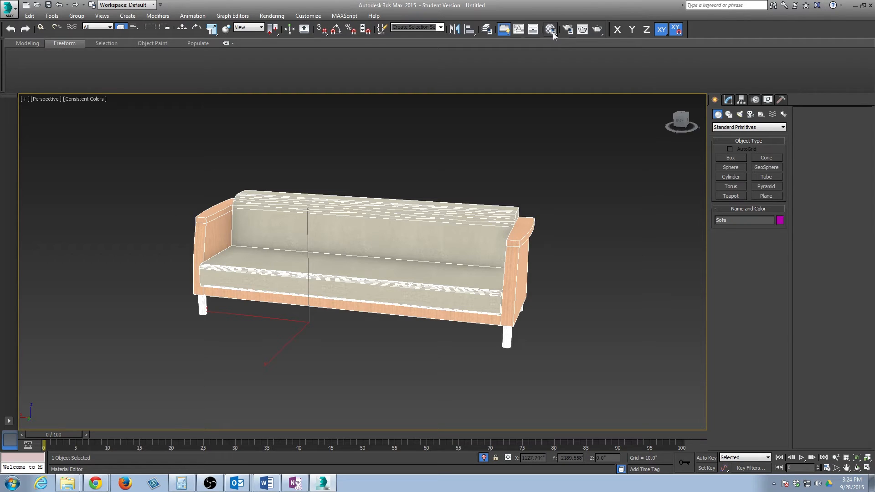
pyautogui.click(551, 30)
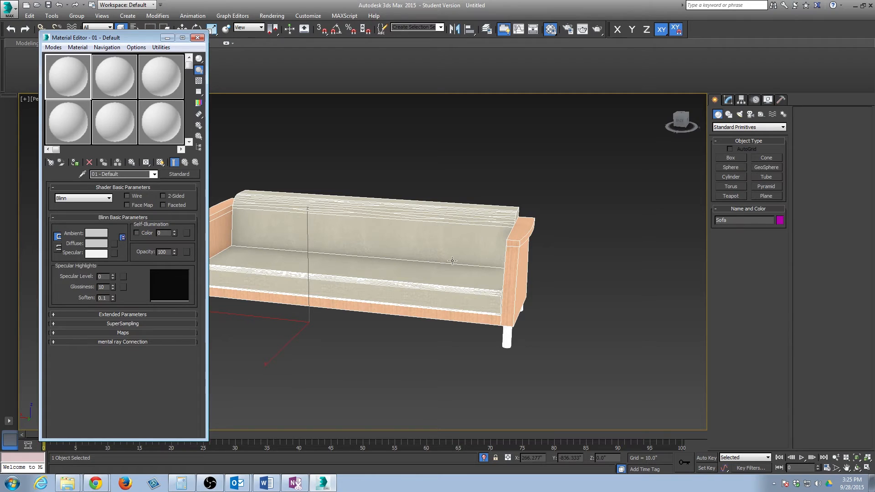
pyautogui.click(82, 174)
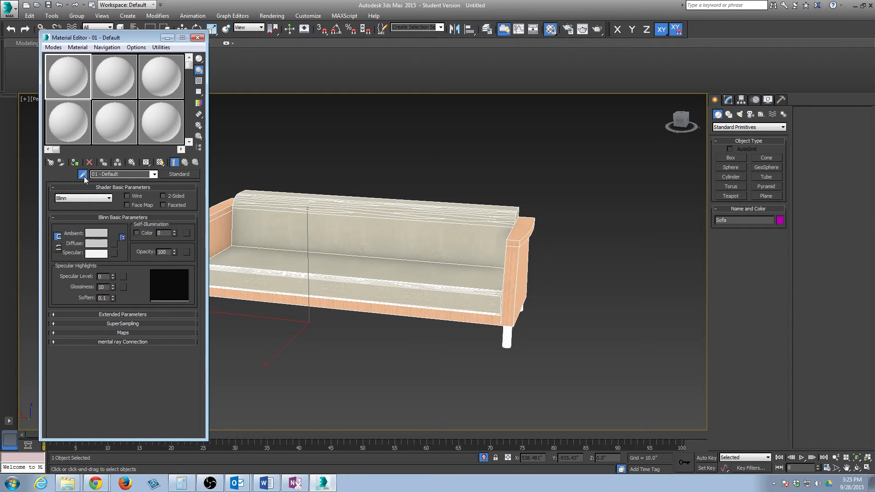
pyautogui.click(270, 204)
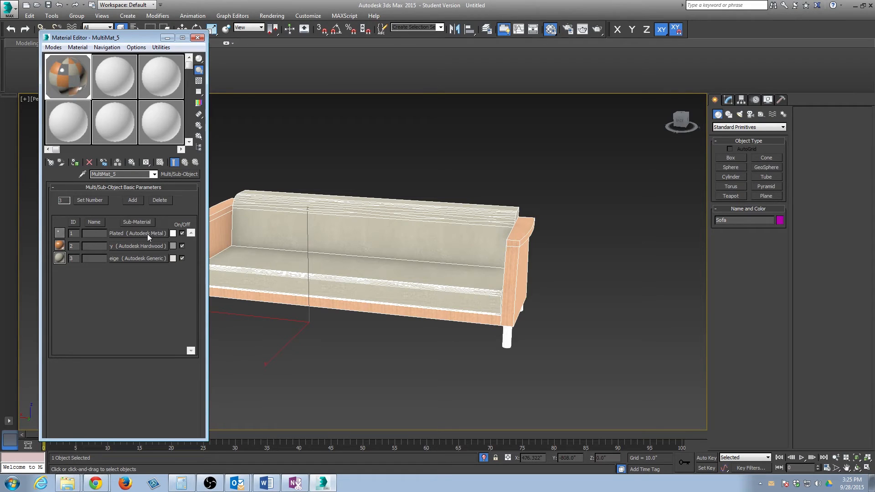
# - Convert the sofa's Steel, Chrome Plated sub-material from Autodesk Metal to a Standard material
pyautogui.click(146, 234)
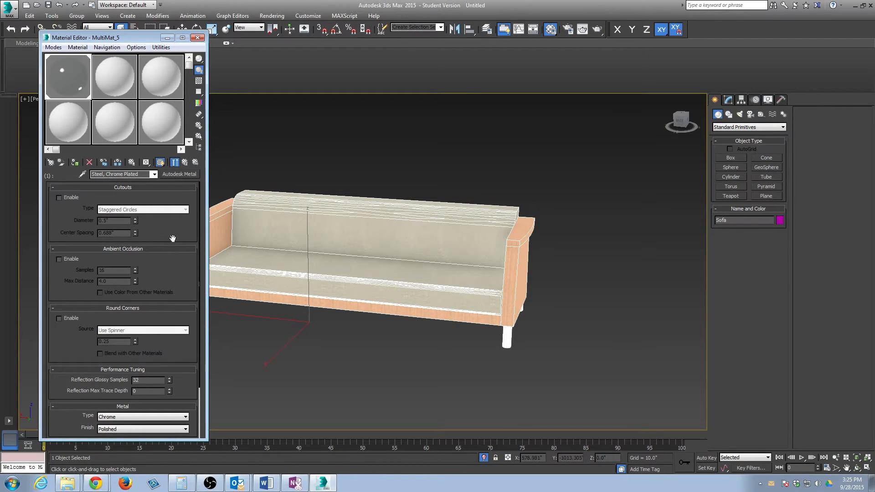
pyautogui.click(175, 173)
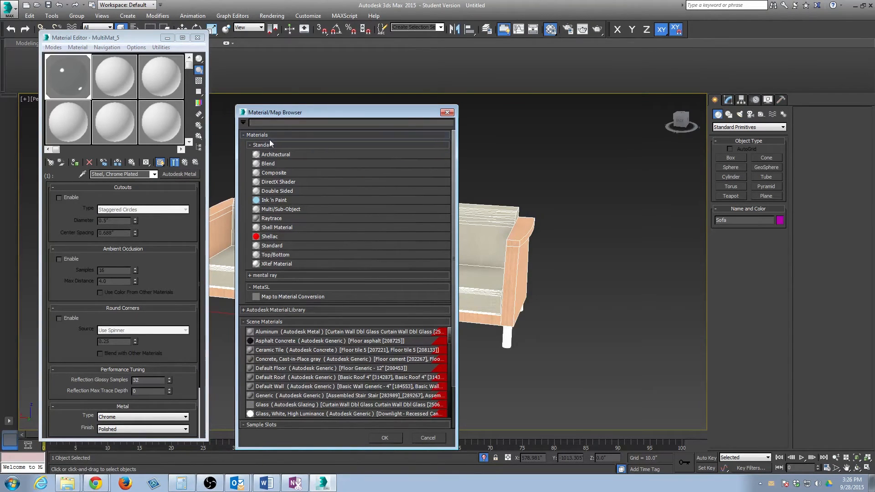
pyautogui.click(271, 247)
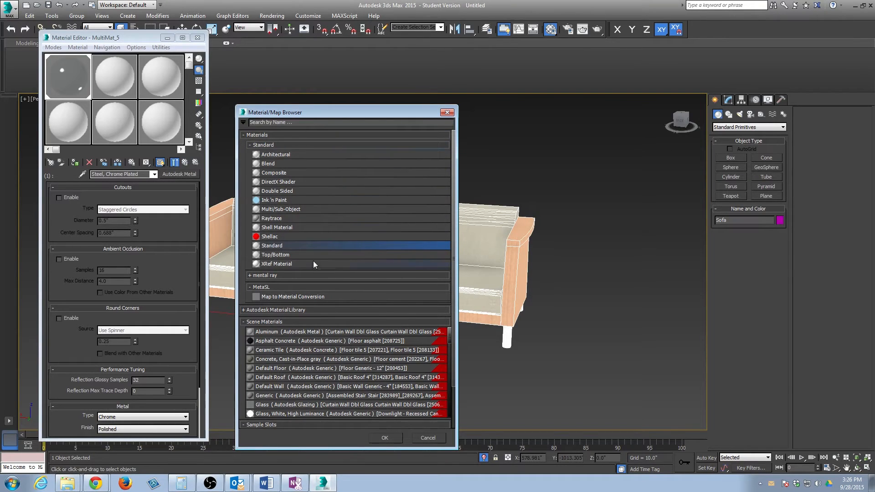
pyautogui.click(374, 437)
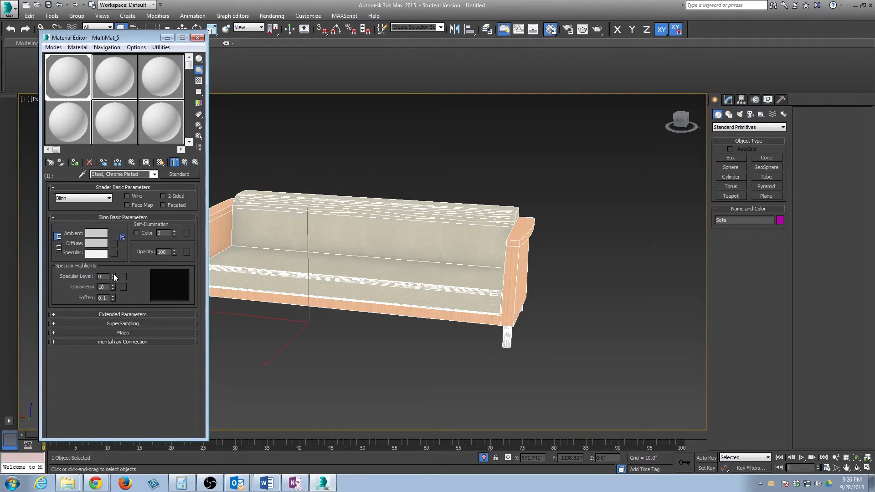
# - Set the chrome material's specular level to 84 and glossiness to 80, and return to the parent Multi/Sub-Object material
pyautogui.moveTo(113, 275); pyautogui.dragTo(114, 236)
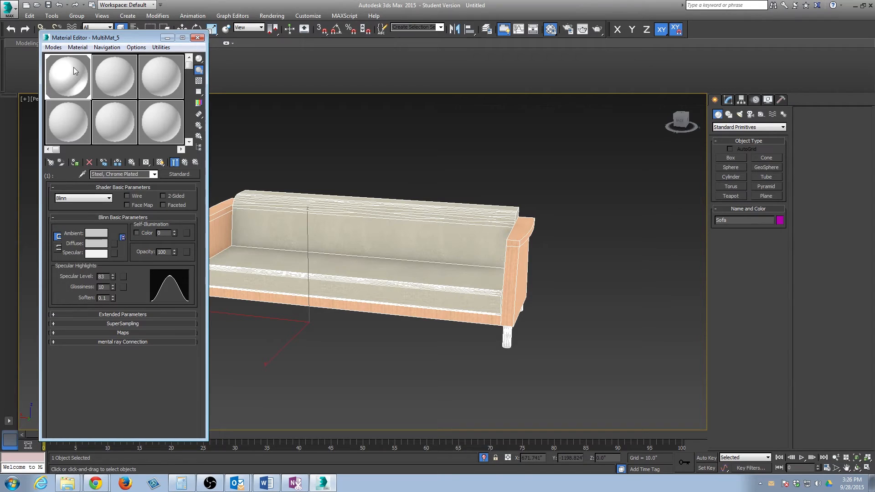
pyautogui.moveTo(111, 279); pyautogui.dragTo(116, 254)
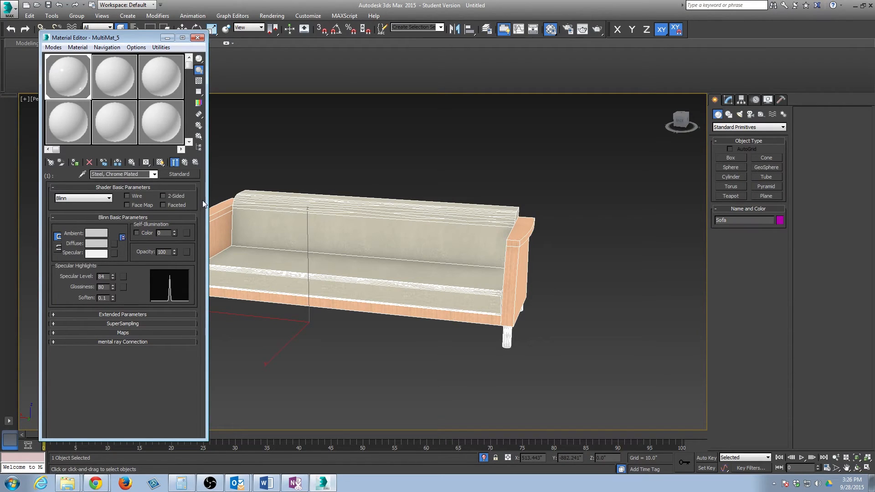
pyautogui.click(184, 163)
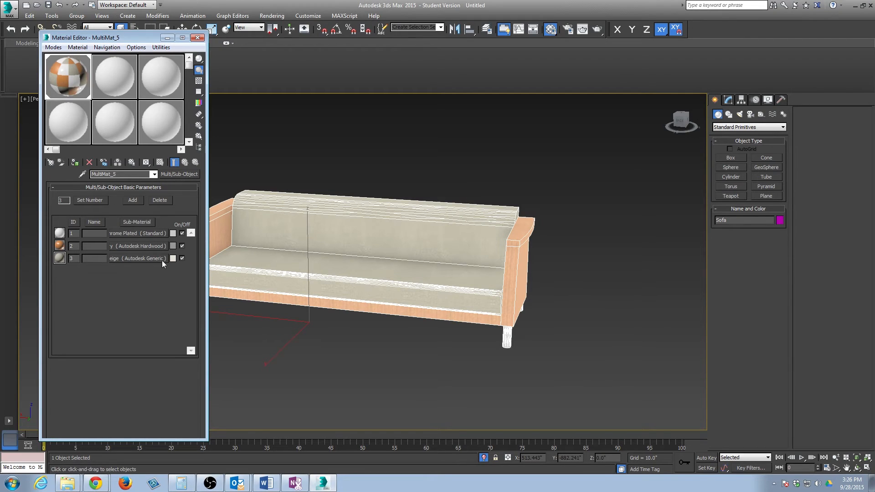
# - Open the sofa's Cherry hardwood sub-material and copy its wood image map
pyautogui.click(132, 247)
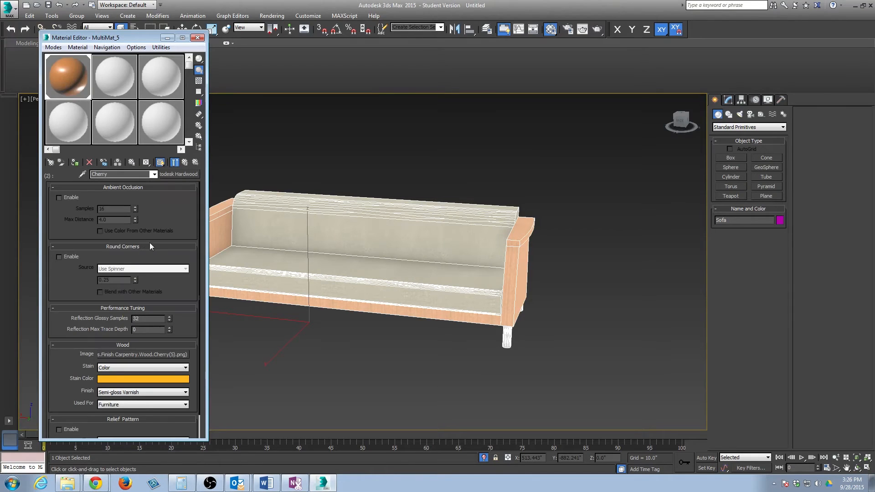
pyautogui.scroll(-1, 189, 261)
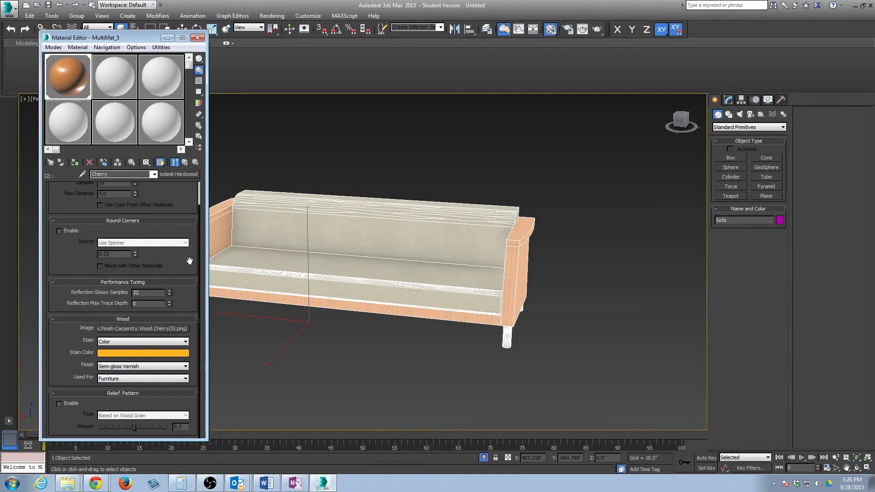
pyautogui.scroll(1, 176, 196)
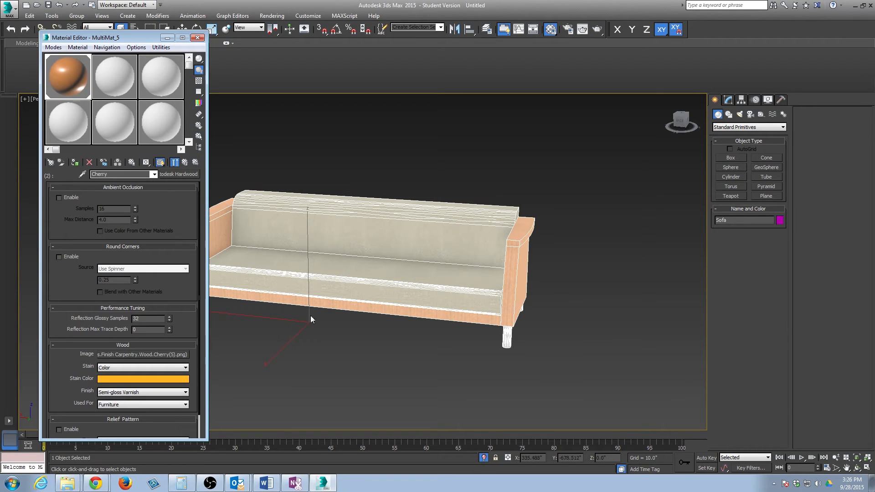
pyautogui.rightClick(162, 355)
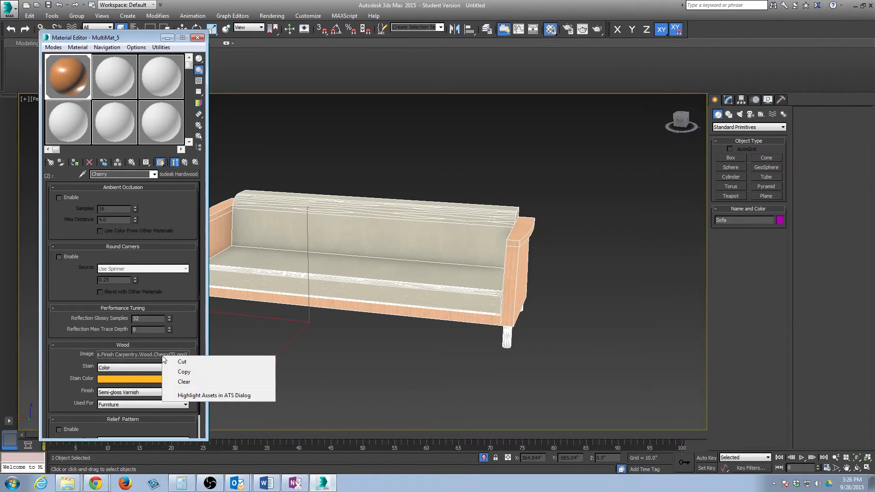
pyautogui.click(187, 372)
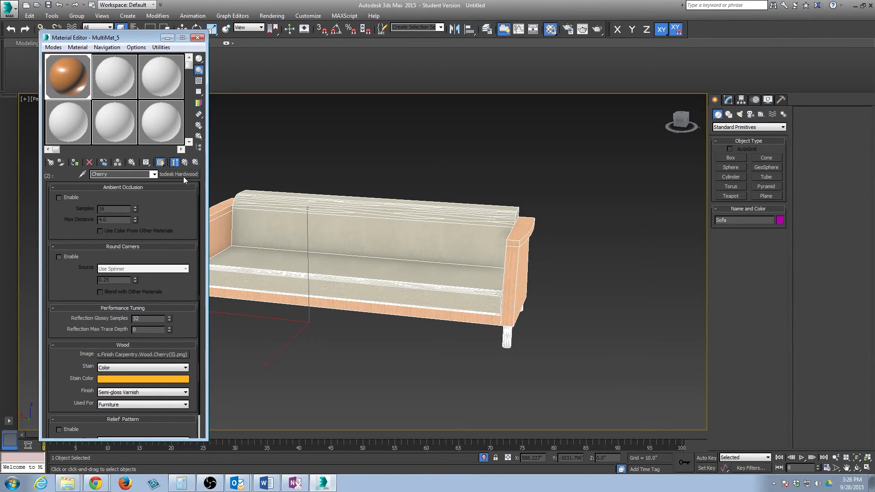
pyautogui.rightClick(116, 354)
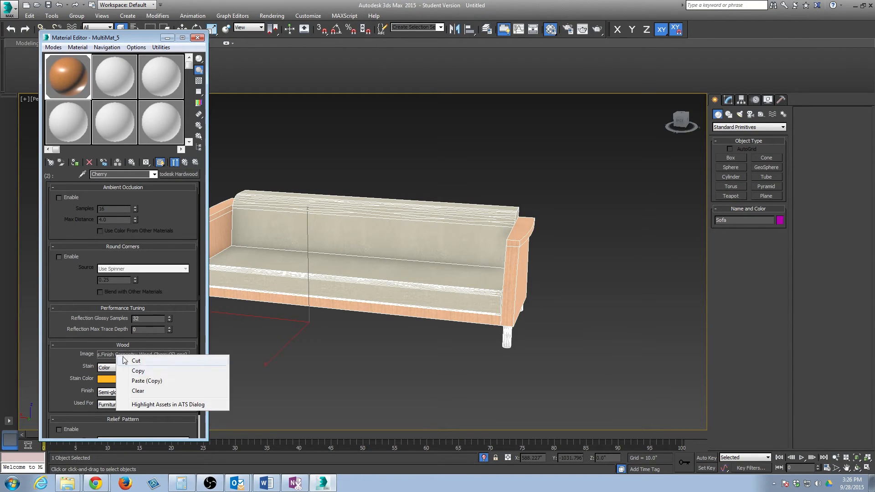
pyautogui.click(137, 379)
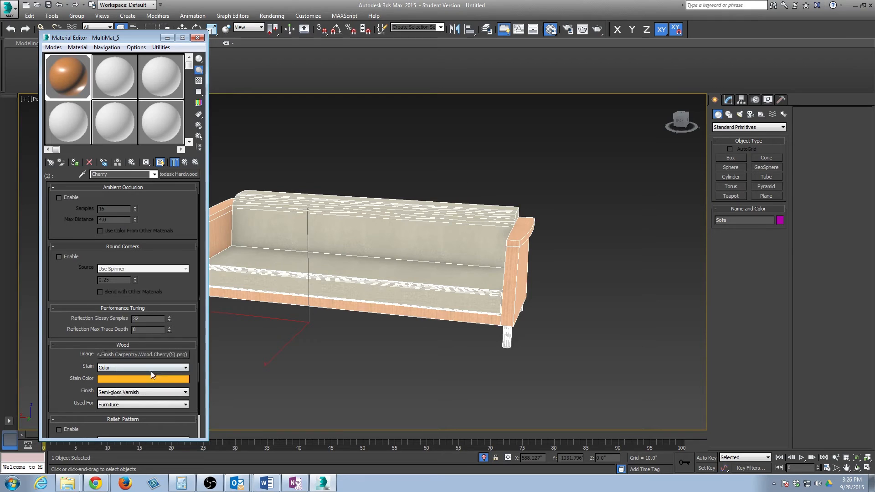
# - Convert the Cherry sub-material to a Standard material and paste the copied wood map into its diffuse color
pyautogui.click(180, 174)
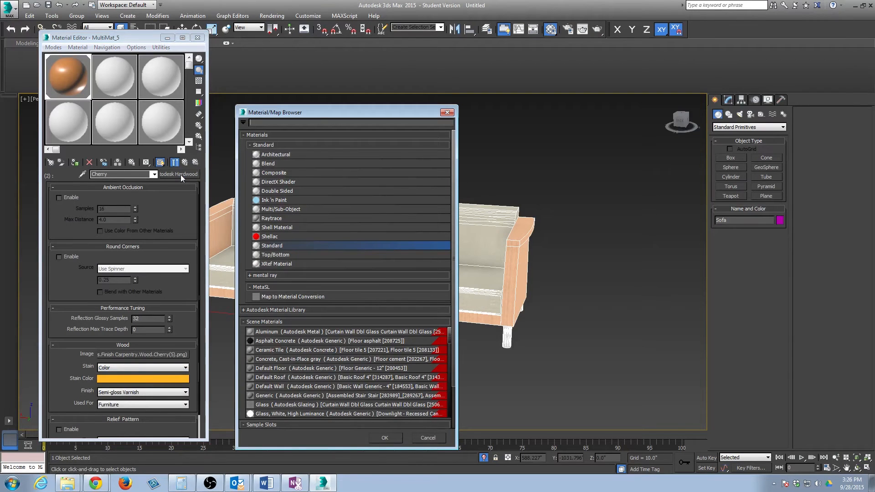
pyautogui.doubleClick(291, 245)
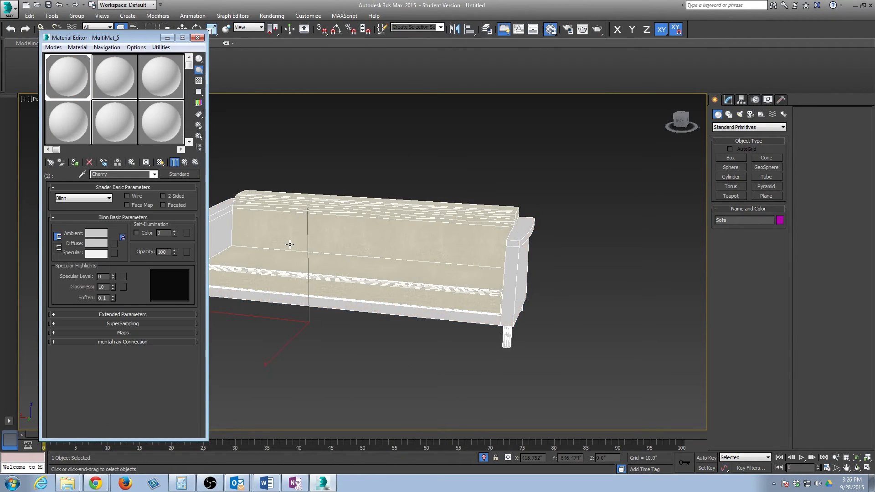
pyautogui.rightClick(114, 243)
pyautogui.click(138, 248)
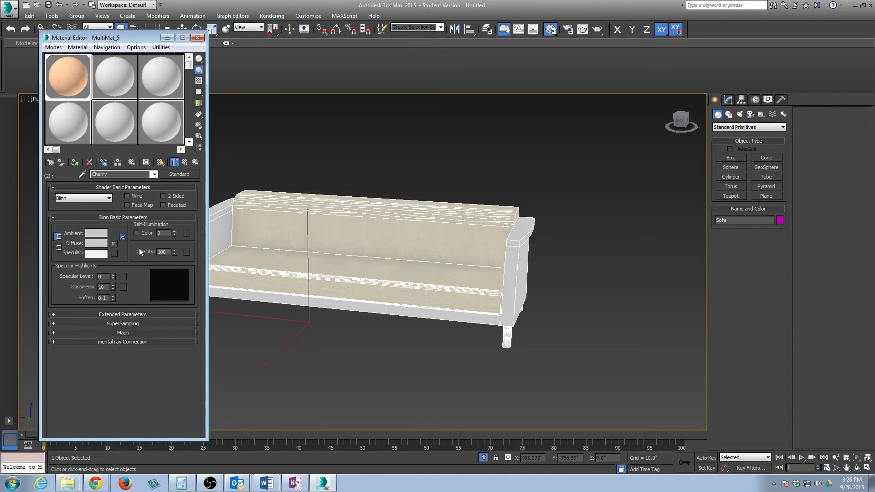
# - Copy the source of the Cherry diffuse map and choose a standard Bitmap to replace the Autodesk Bitmap
pyautogui.click(114, 243)
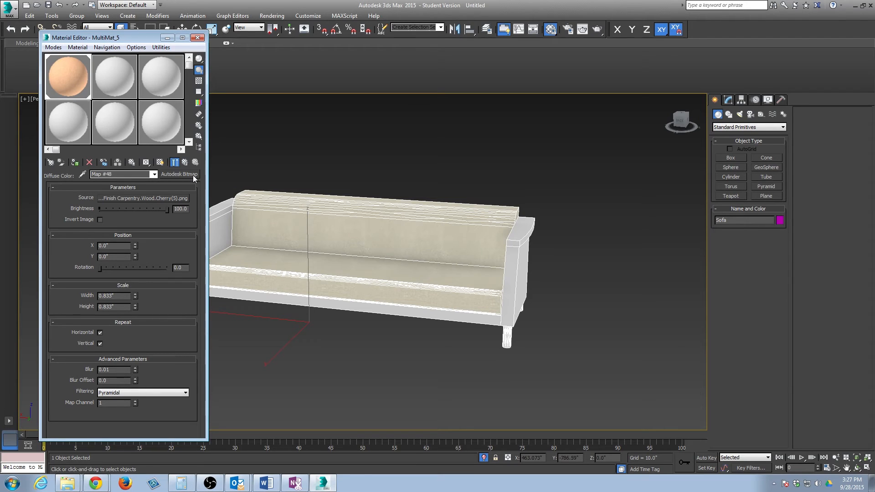
pyautogui.rightClick(171, 196)
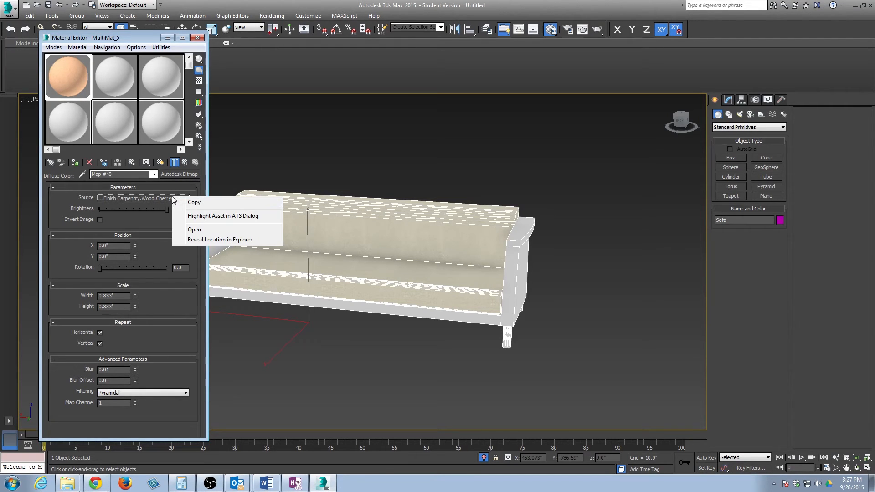
pyautogui.click(194, 200)
pyautogui.click(193, 176)
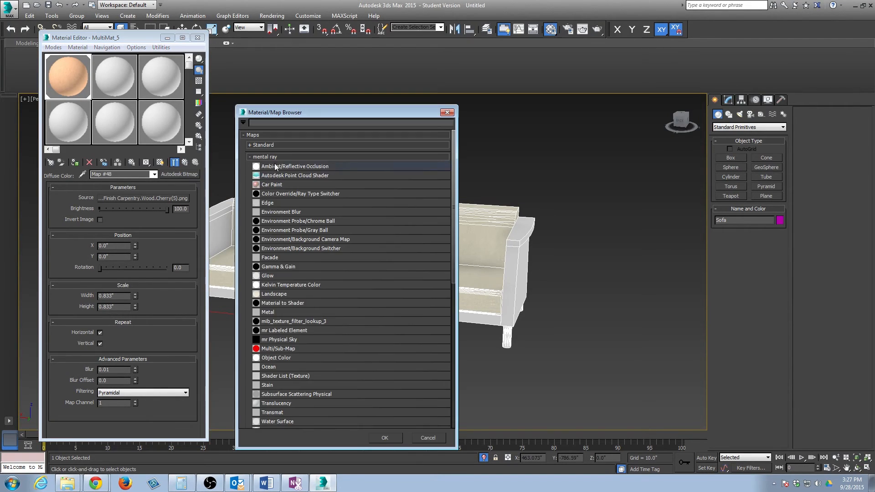
pyautogui.click(275, 145)
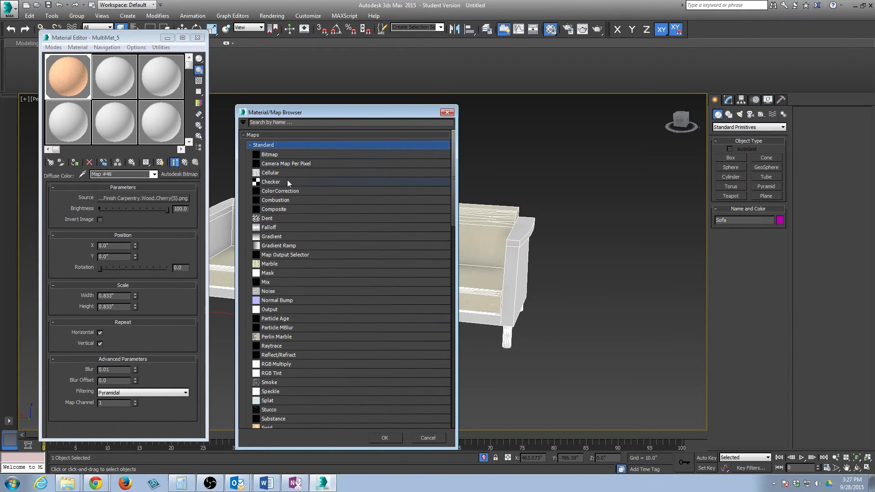
pyautogui.click(326, 156)
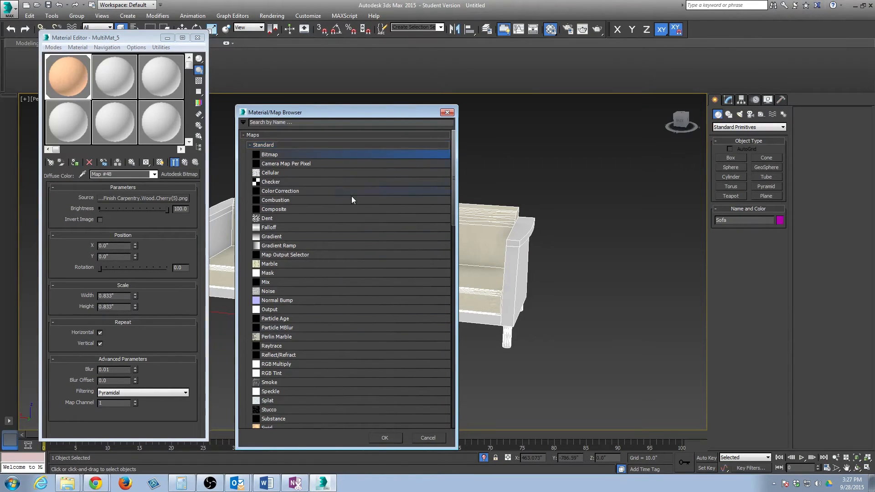
pyautogui.click(385, 438)
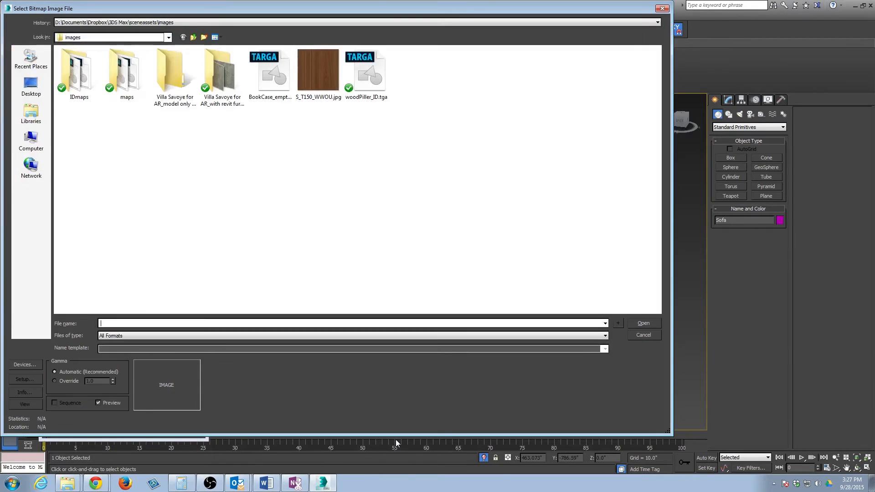
pyautogui.rightClick(294, 324)
pyautogui.click(354, 362)
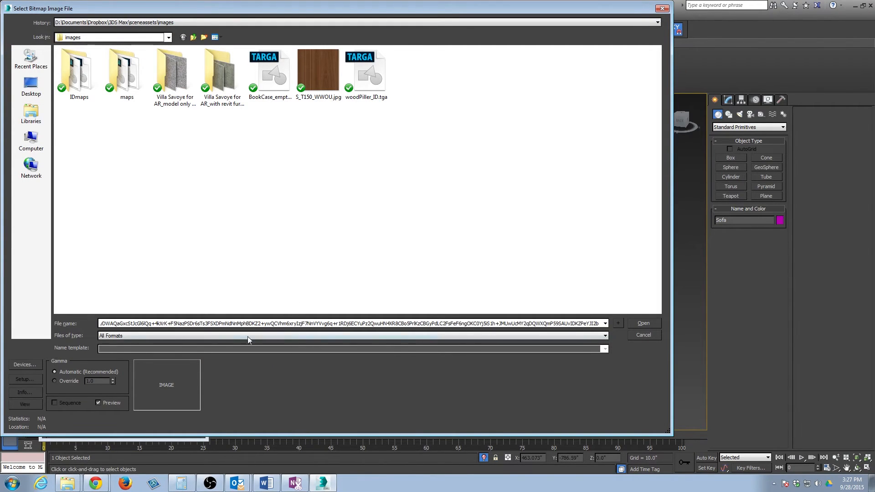
pyautogui.moveTo(187, 323); pyautogui.dragTo(685, 322)
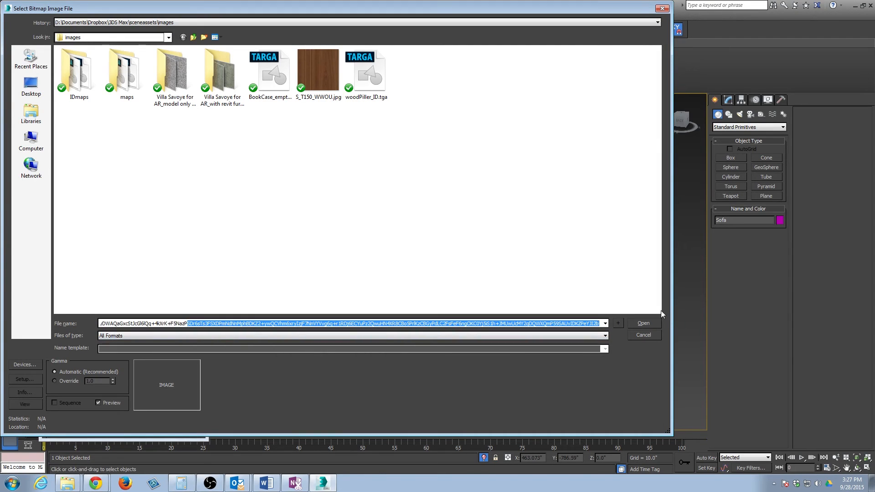
pyautogui.press('BackSpace')
pyautogui.press('BackSpace')
pyautogui.press('BackSpace')
pyautogui.press('BackSpace')
pyautogui.press('BackSpace')
pyautogui.press('BackSpace')
pyautogui.press('BackSpace')
pyautogui.press('BackSpace')
pyautogui.press('BackSpace')
pyautogui.press('BackSpace')
pyautogui.press('BackSpace')
pyautogui.press('BackSpace')
pyautogui.press('BackSpace')
pyautogui.press('BackSpace')
pyautogui.press('BackSpace')
pyautogui.press('BackSpace')
pyautogui.press('BackSpace')
pyautogui.press('BackSpace')
pyautogui.press('BackSpace')
pyautogui.press('BackSpace')
pyautogui.press('BackSpace')
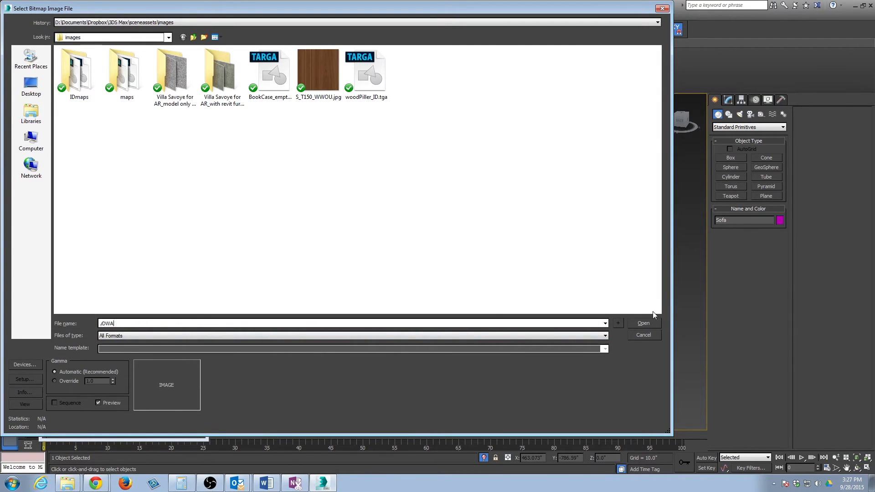
pyautogui.press('BackSpace')
pyautogui.press('BackSpace')
pyautogui.press('BackSpace')
pyautogui.press('BackSpace')
pyautogui.press('BackSpace')
# - Open the image folder "Villa Savoye for AR_model only with revit furniture and lighting(3D).fbm" and find the cherry wood textures
pyautogui.click(166, 78)
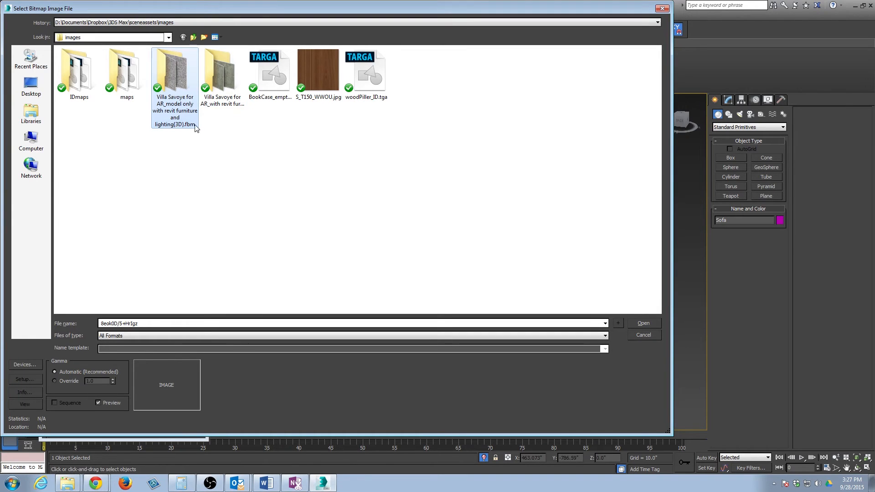
pyautogui.doubleClick(167, 80)
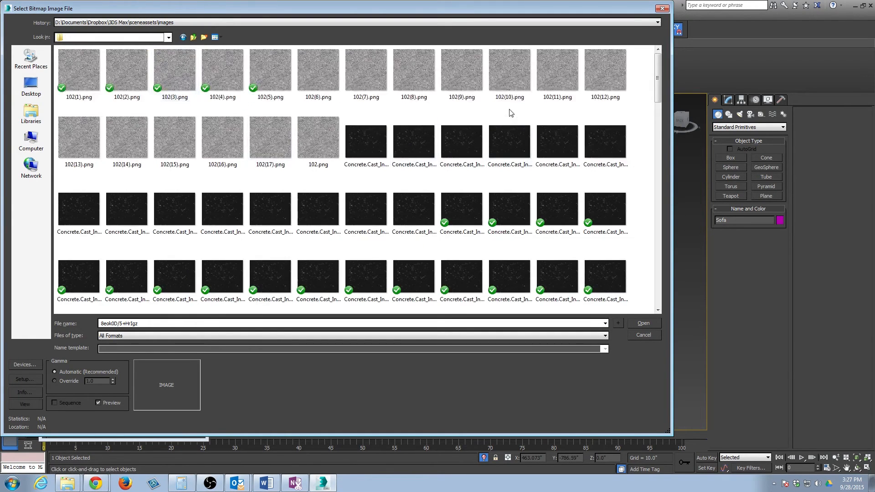
pyautogui.moveTo(660, 86); pyautogui.dragTo(681, 278)
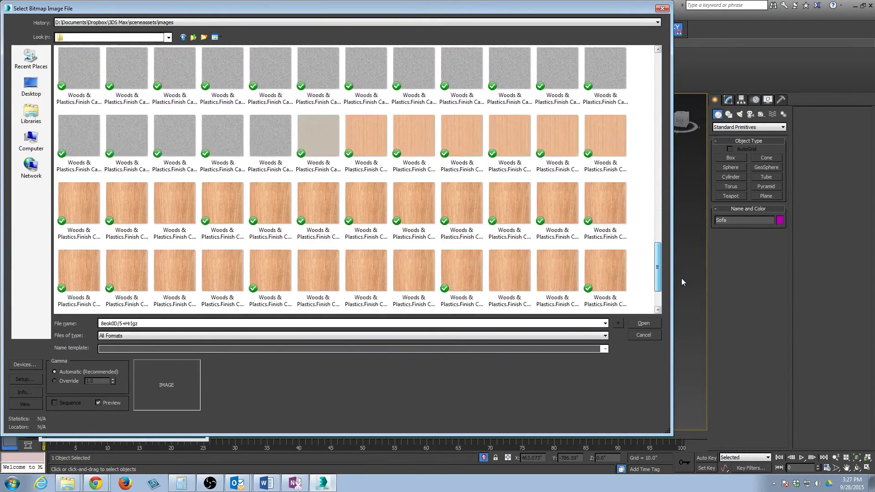
# - Compare the cherry wood textures and load "Woods & Plastics.Finish Carpentry.Wood.Cherry(4).png" as the diffuse bitmap
pyautogui.click(379, 160)
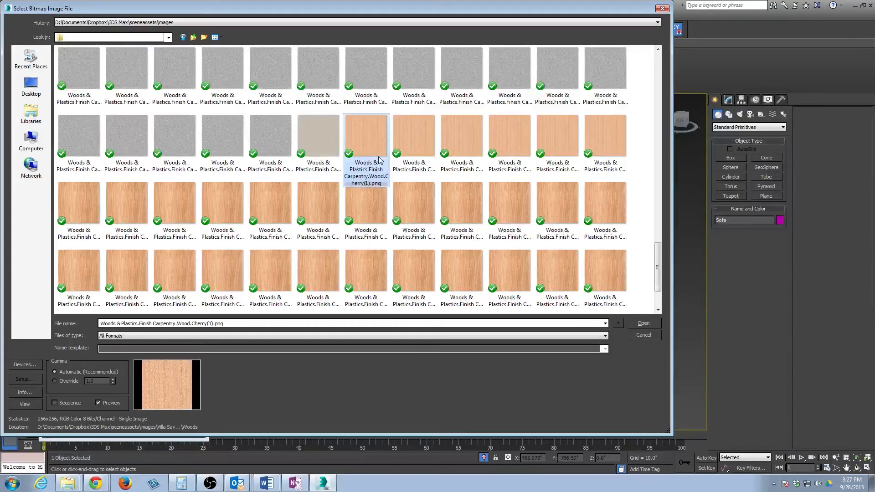
pyautogui.click(408, 147)
pyautogui.click(460, 144)
pyautogui.click(514, 141)
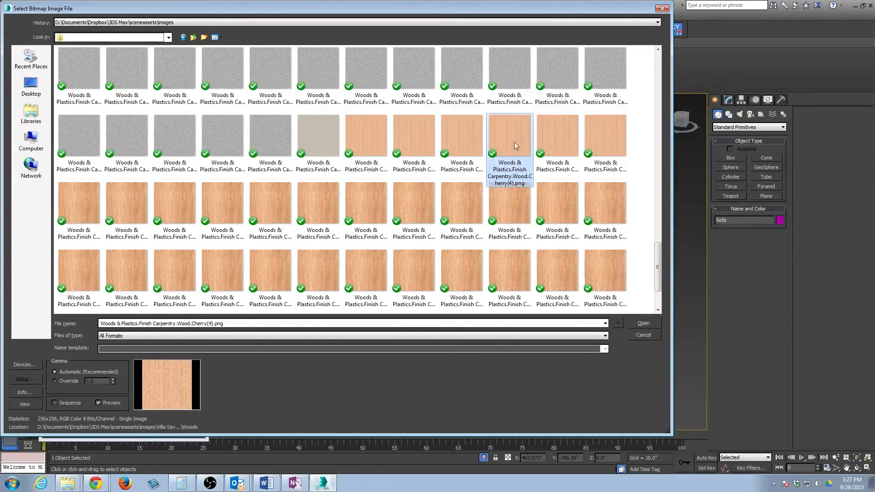
pyautogui.click(545, 143)
pyautogui.click(601, 139)
pyautogui.click(563, 146)
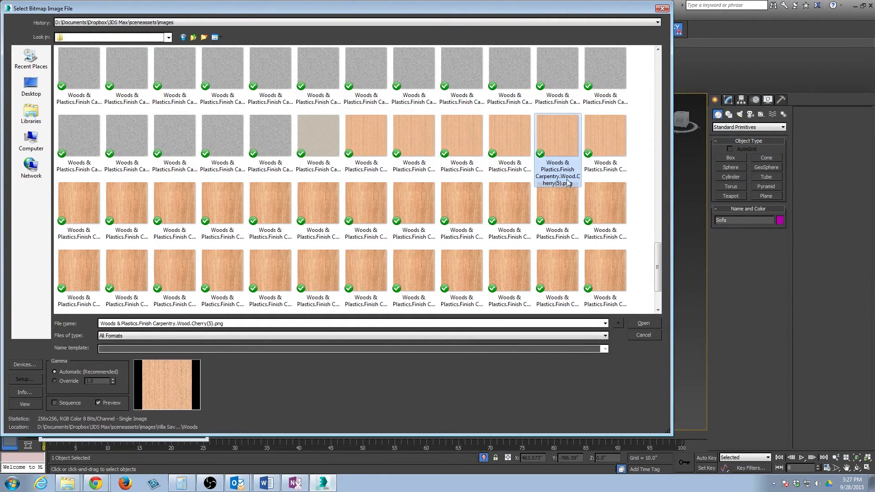
pyautogui.click(615, 179)
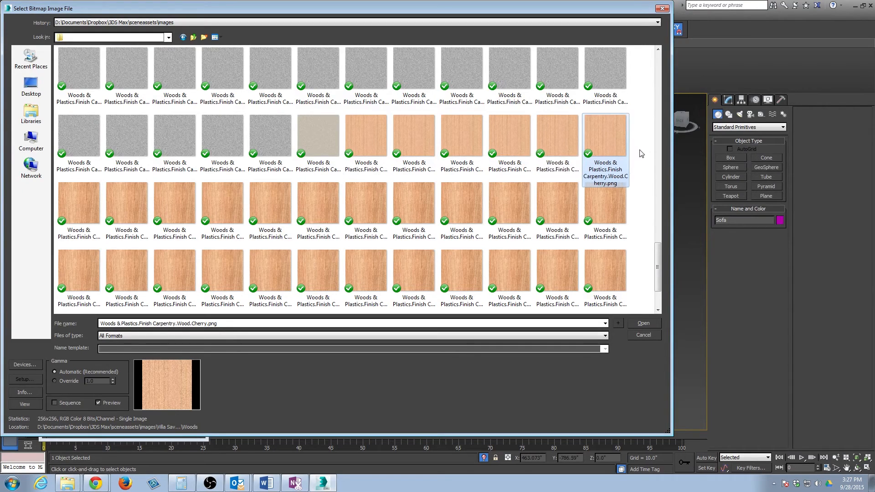
pyautogui.click(643, 135)
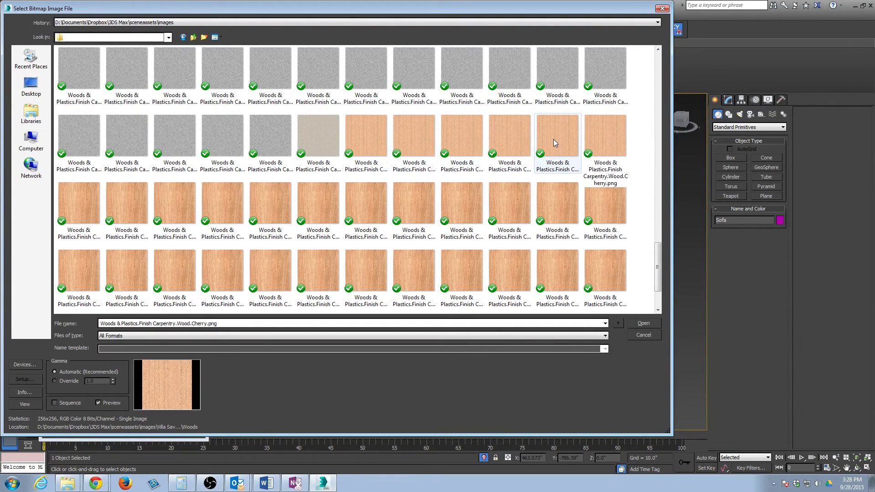
pyautogui.click(509, 136)
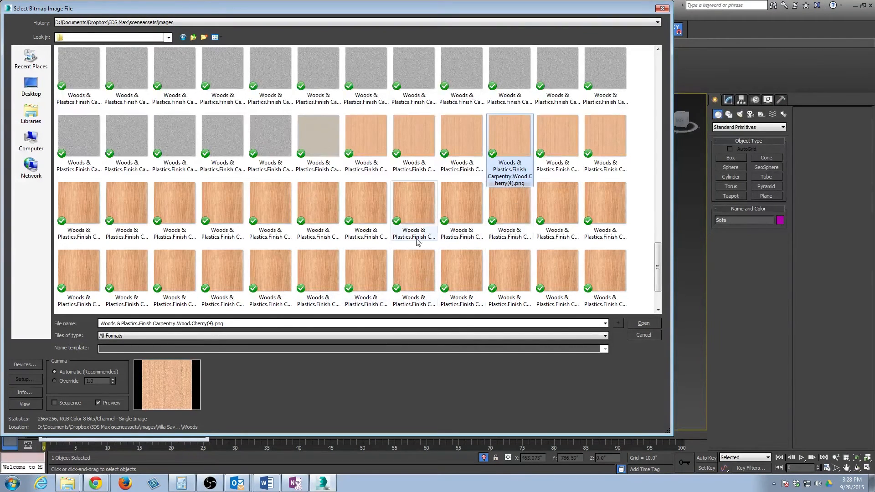
pyautogui.click(643, 324)
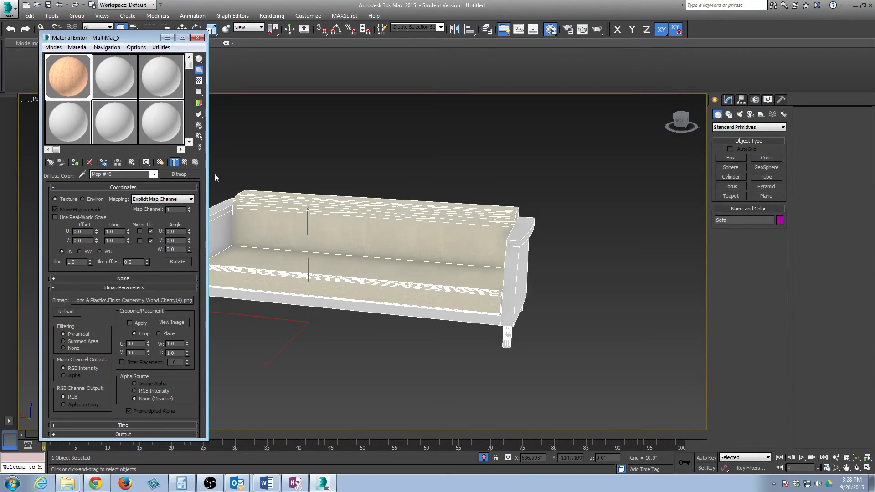
# - Show the cherry bitmap shaded in the viewport and inspect the wood grain on the sofa's arms and base
pyautogui.moveTo(463, 248); pyautogui.dragTo(628, 282, button='middle')
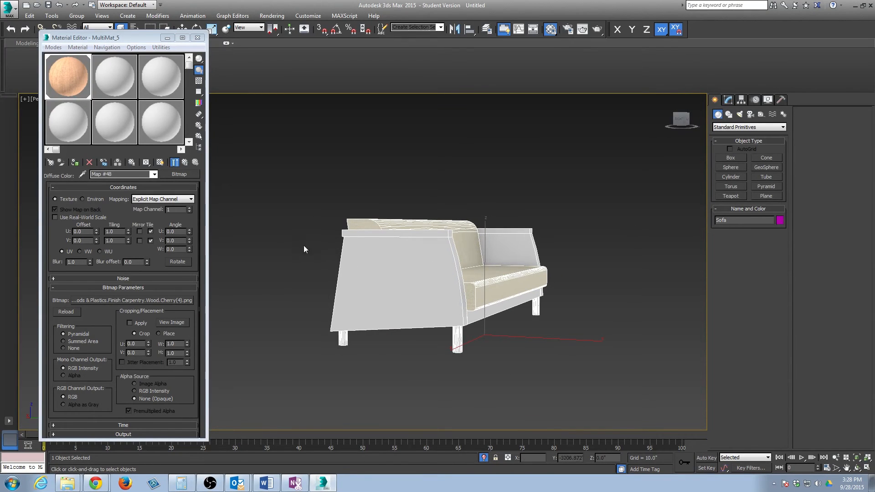
pyautogui.click(159, 165)
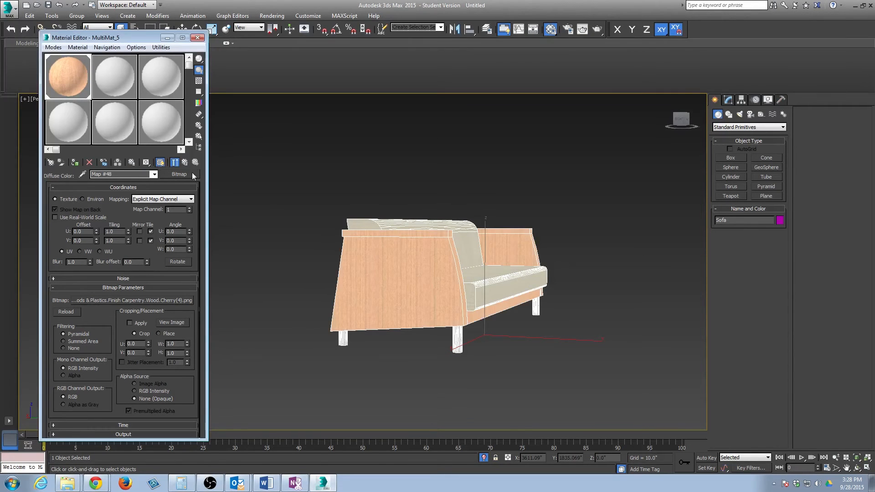
pyautogui.keyDown('alt'); pyautogui.moveTo(368, 244); pyautogui.dragTo(306, 272, button='middle'); pyautogui.keyUp('alt')
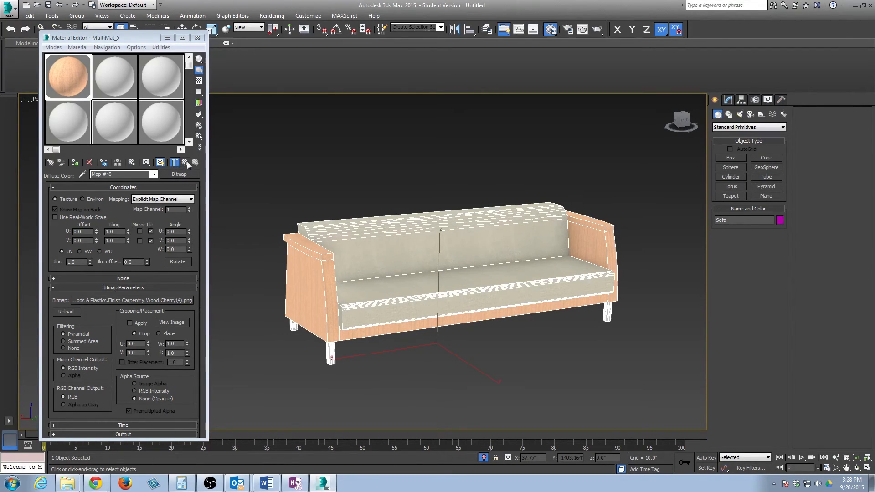
pyautogui.moveTo(373, 295); pyautogui.dragTo(408, 315, button='middle')
pyautogui.moveTo(354, 280); pyautogui.dragTo(363, 276, button='middle')
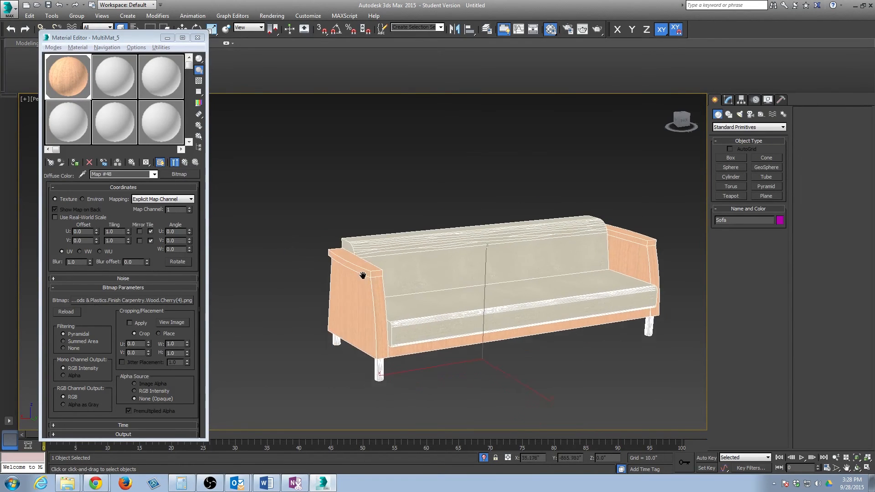
pyautogui.scroll(5, 363, 275)
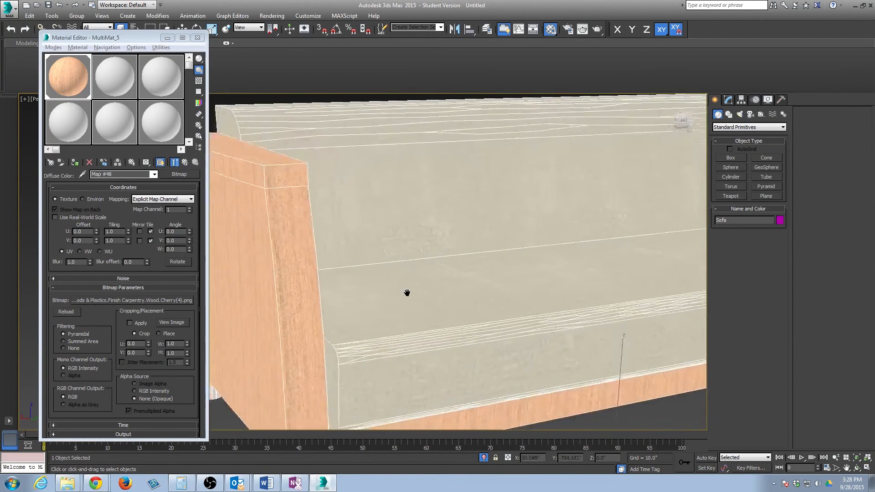
pyautogui.scroll(-6, 406, 292)
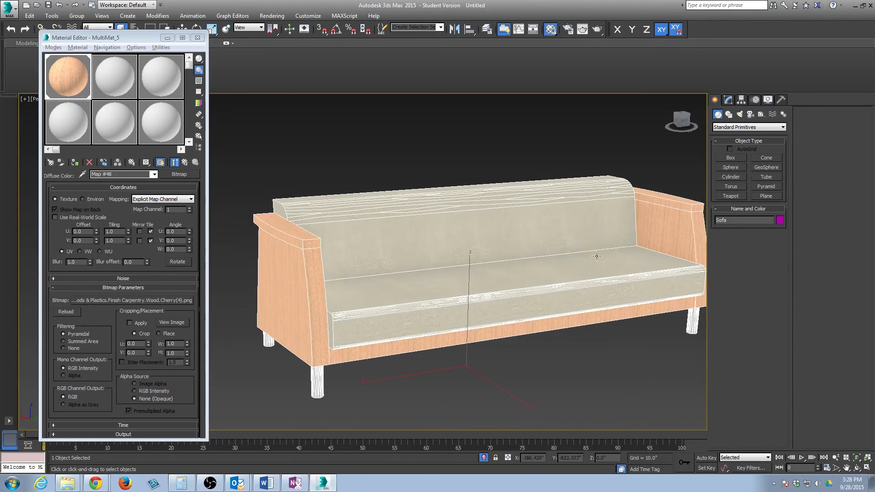
pyautogui.scroll(3, 592, 346)
pyautogui.scroll(1, 546, 329)
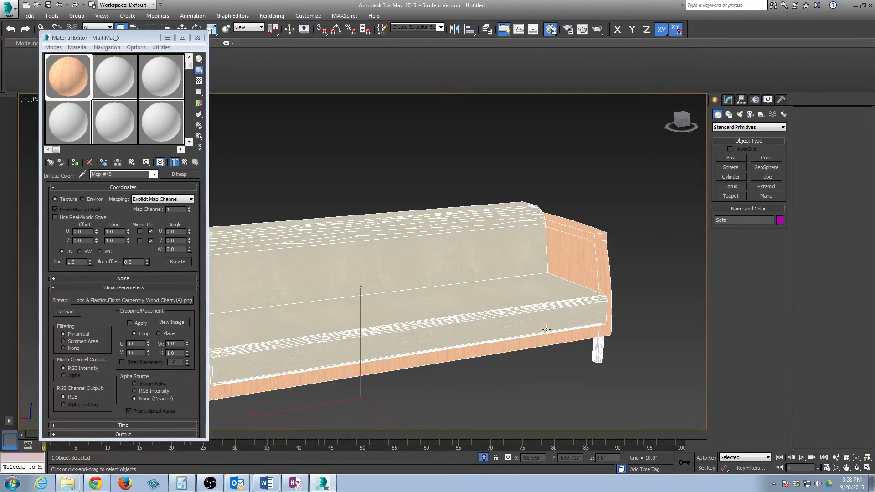
# - Start exporting the sofa to the Desktop as an Autodesk (*.FBX) file named "sofa"
pyautogui.click(8, 17)
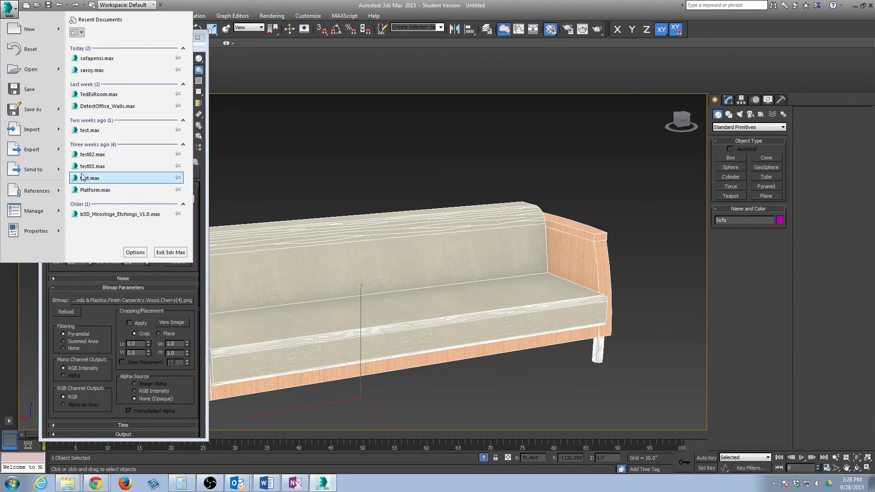
pyautogui.moveTo(58, 155)
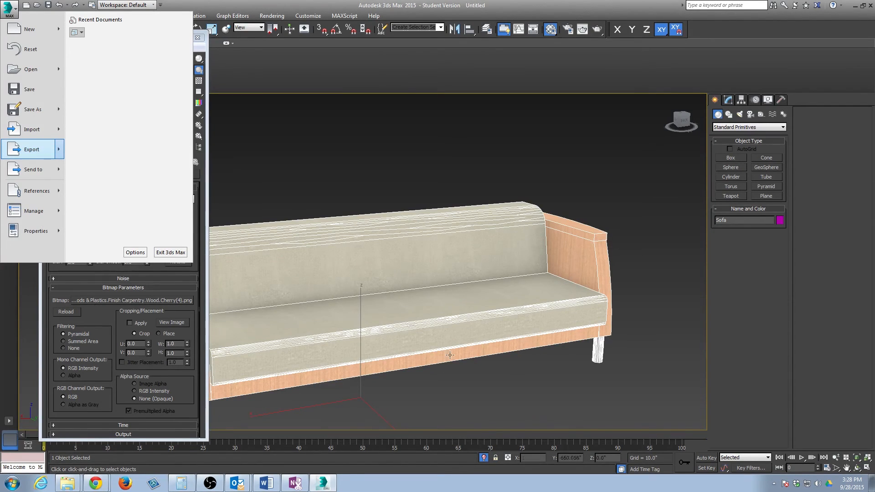
pyautogui.click(115, 82)
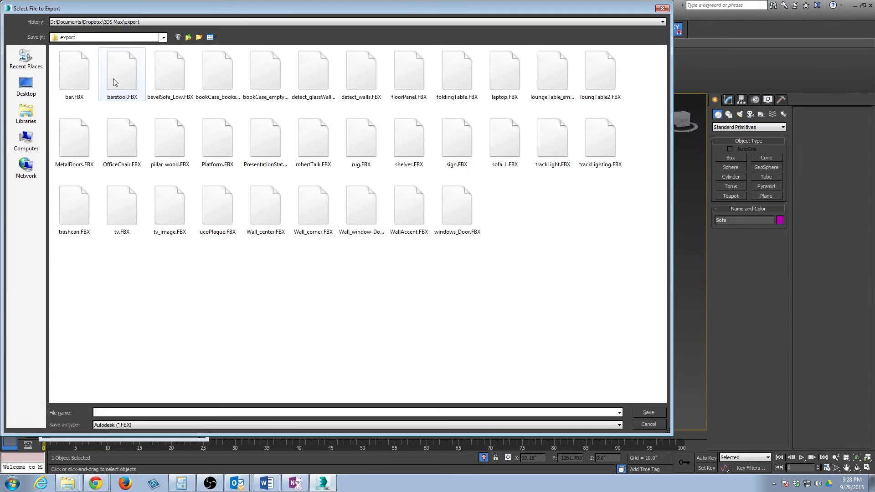
pyautogui.click(39, 93)
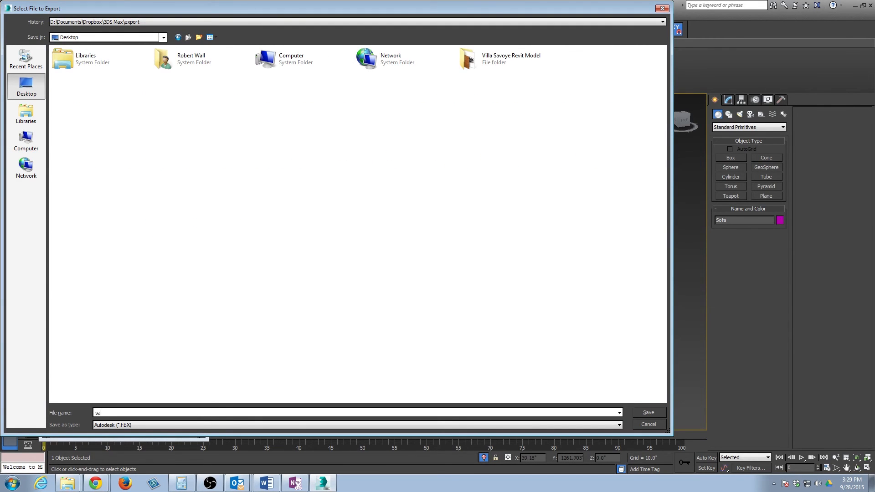
pyautogui.write('ofa')
pyautogui.click(206, 424)
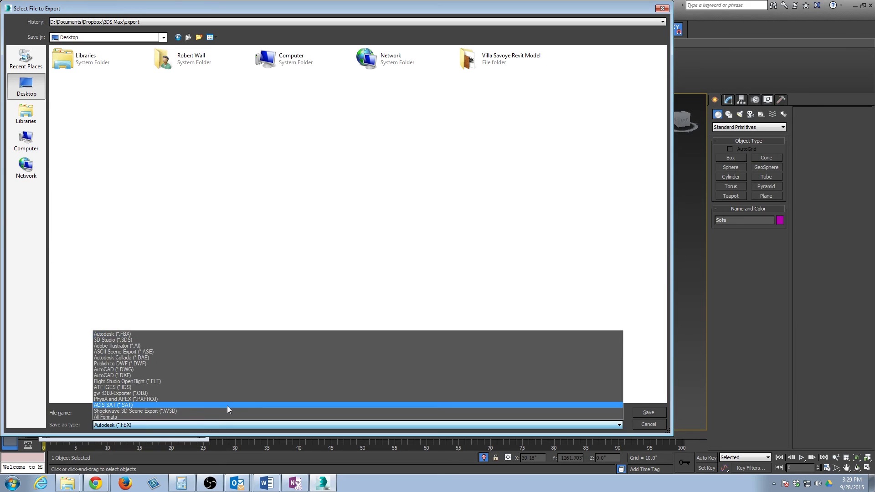
pyautogui.click(245, 335)
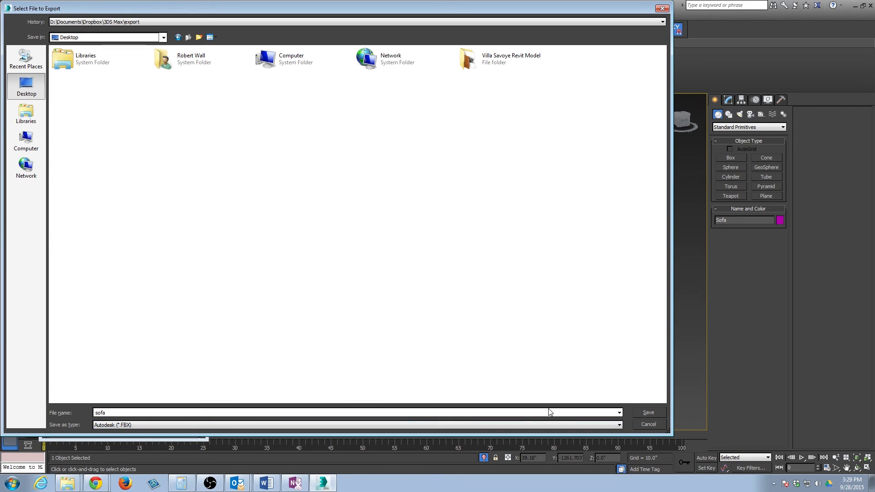
pyautogui.click(642, 411)
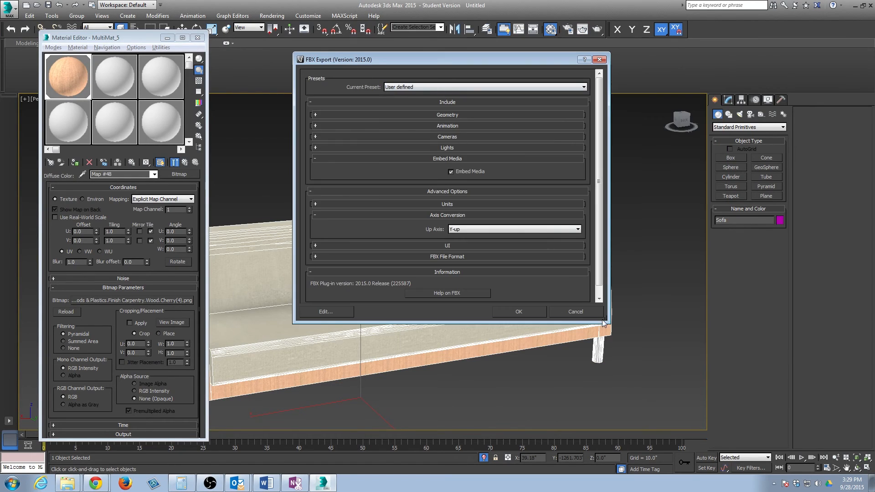
# - Enlarge the FBX export options and review the Geometry, Animation, Cameras and Lights settings
pyautogui.moveTo(606, 320); pyautogui.dragTo(733, 441)
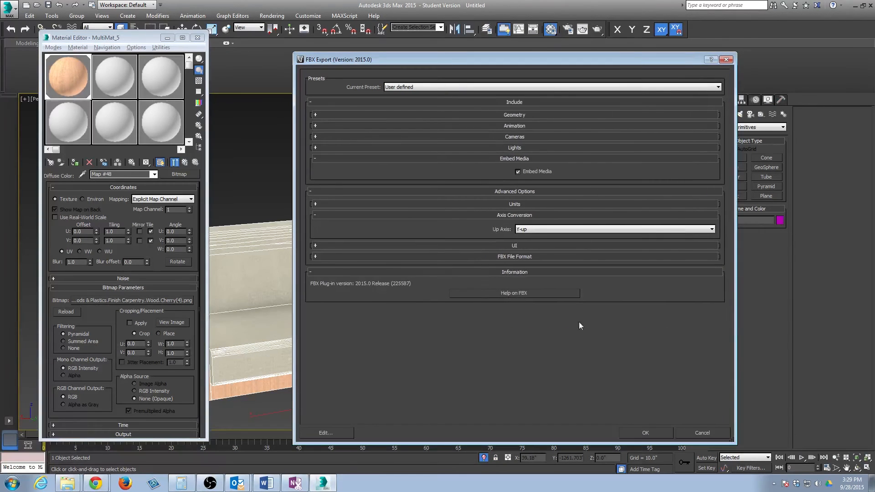
pyautogui.click(518, 171)
pyautogui.click(376, 101)
pyautogui.click(523, 103)
pyautogui.click(514, 115)
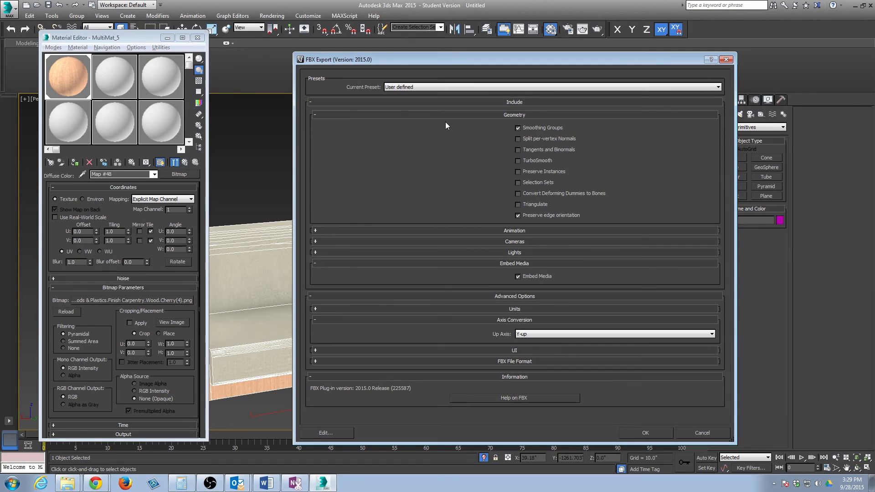
pyautogui.click(498, 115)
pyautogui.click(496, 124)
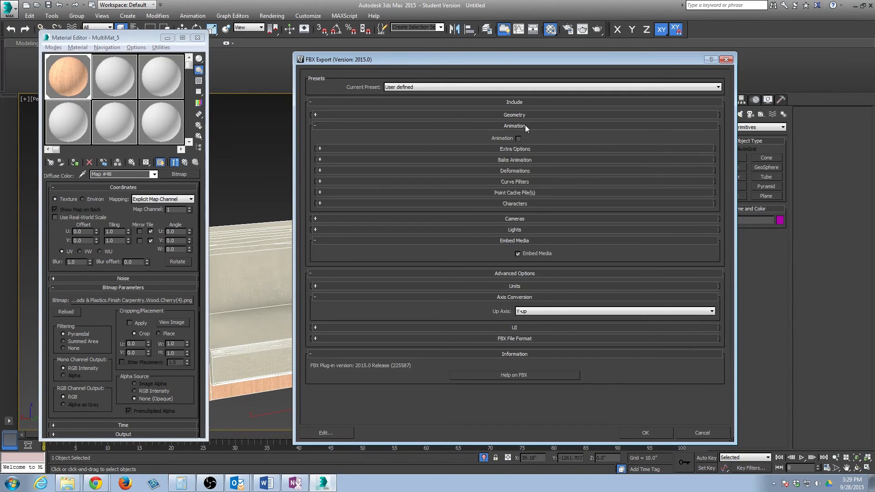
pyautogui.click(524, 125)
pyautogui.click(522, 136)
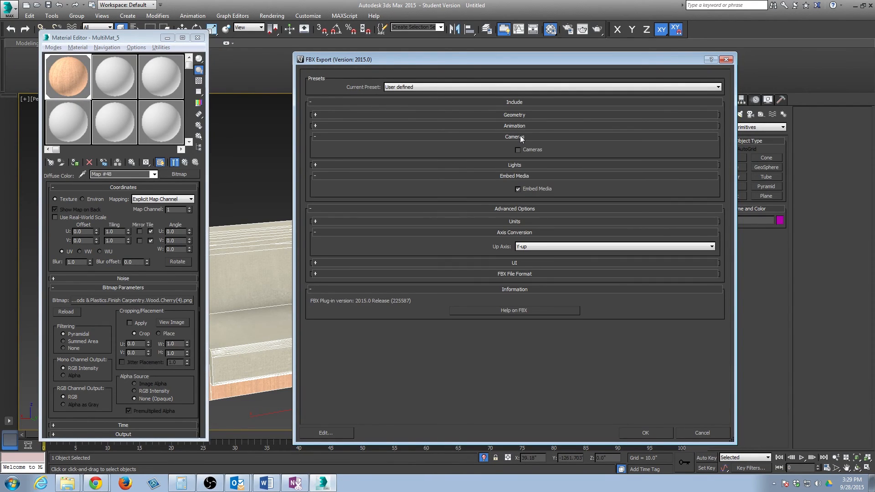
pyautogui.click(520, 136)
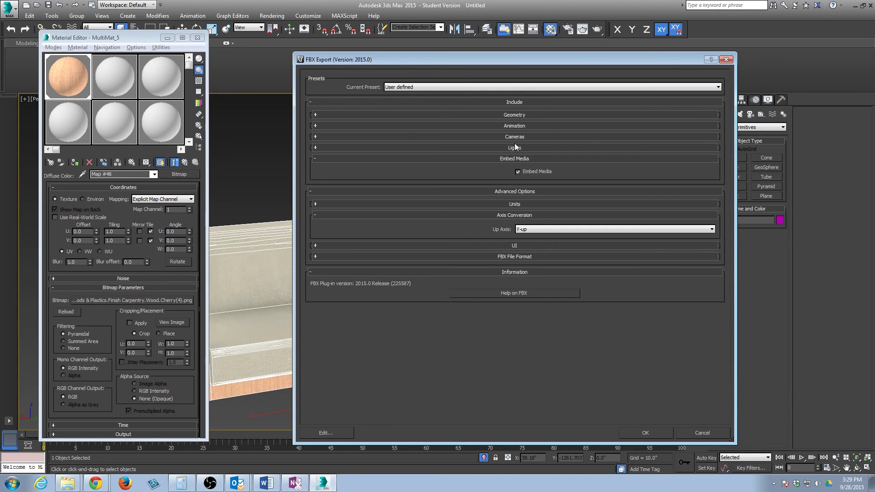
pyautogui.click(515, 147)
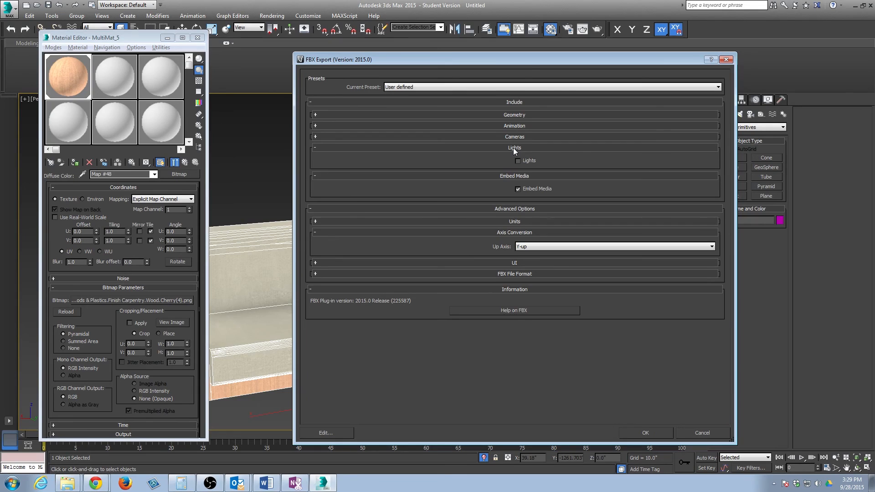
pyautogui.click(539, 149)
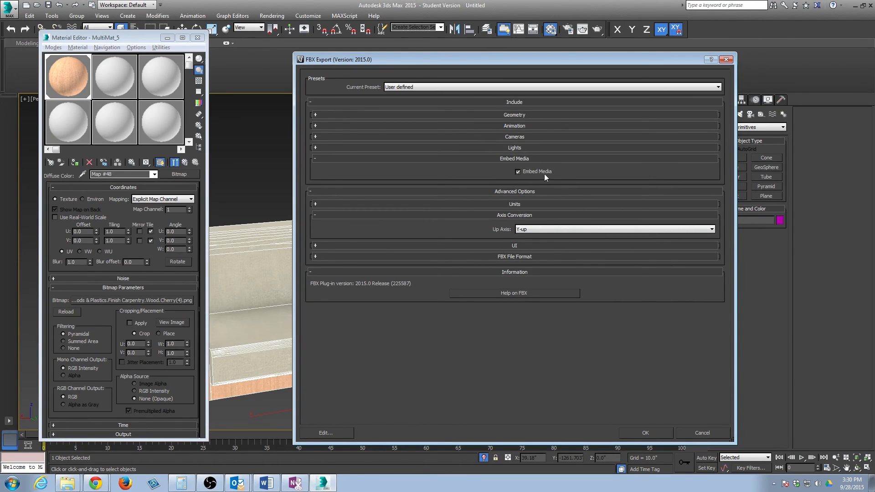
# - Check the advanced axis conversion options and run the FBX export with Embed Media on and Y-up as up axis
pyautogui.click(527, 192)
pyautogui.click(522, 192)
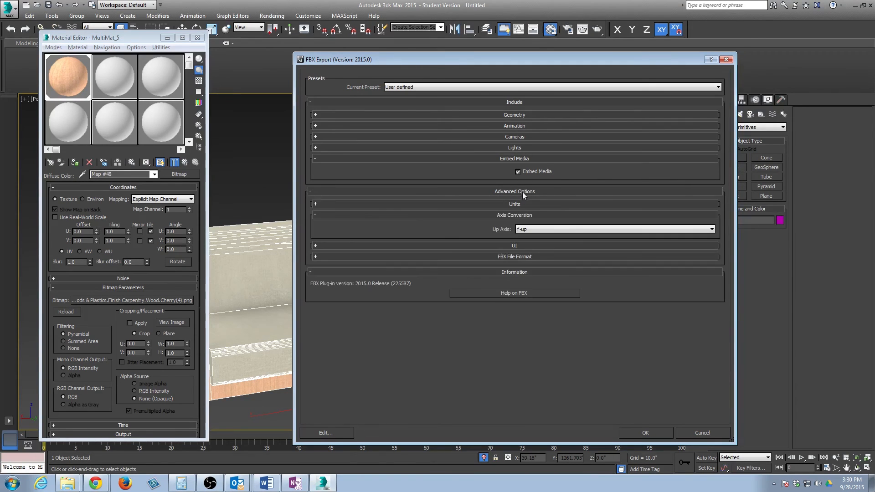
pyautogui.click(507, 216)
pyautogui.click(511, 215)
pyautogui.click(664, 435)
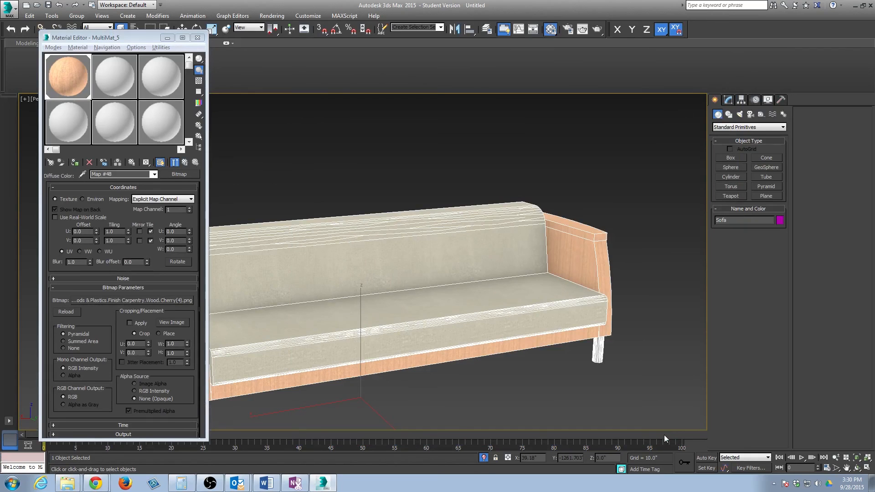
# - Restore the 3ds Max window to a smaller size and move the exported sofa.FBX to an empty area of the desktop
pyautogui.moveTo(645, 306)
pyautogui.mouseDown(button='middle')
pyautogui.moveTo(636, 311)
pyautogui.moveTo(717, 277)
pyautogui.moveTo(653, 304)
pyautogui.mouseUp(button='middle')
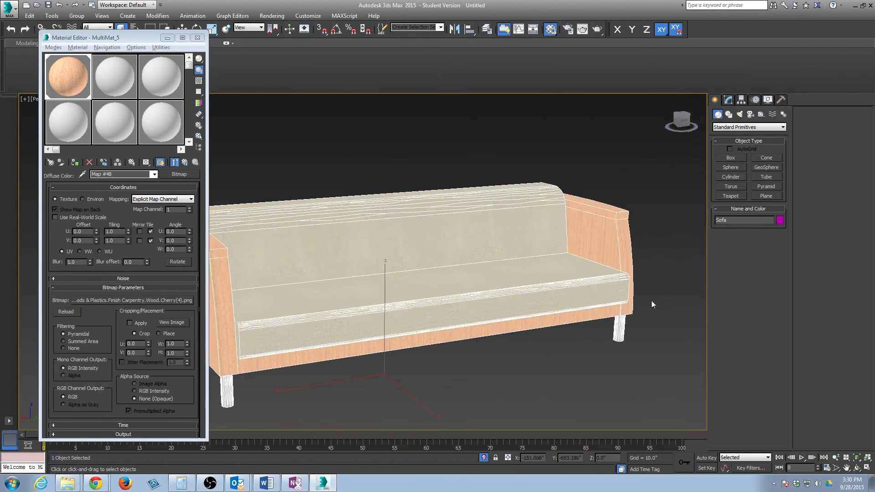
pyautogui.scroll(-3, 547, 337)
pyautogui.scroll(3, 547, 337)
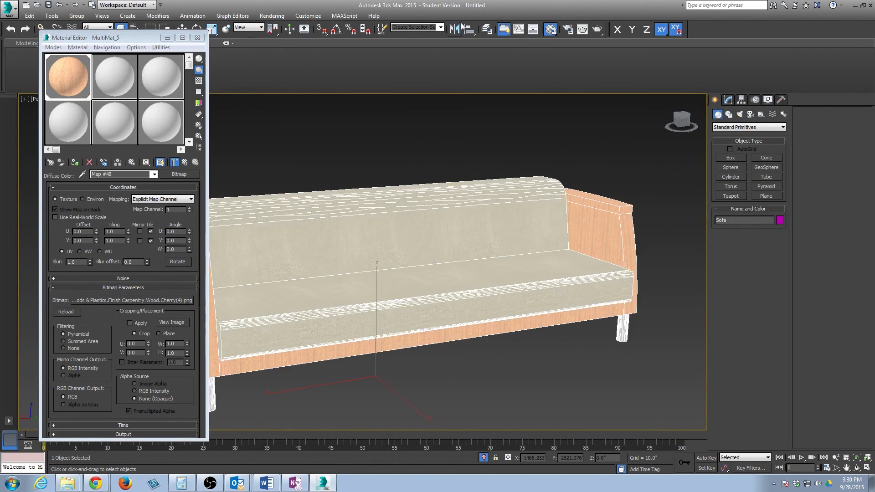
pyautogui.doubleClick(432, 5)
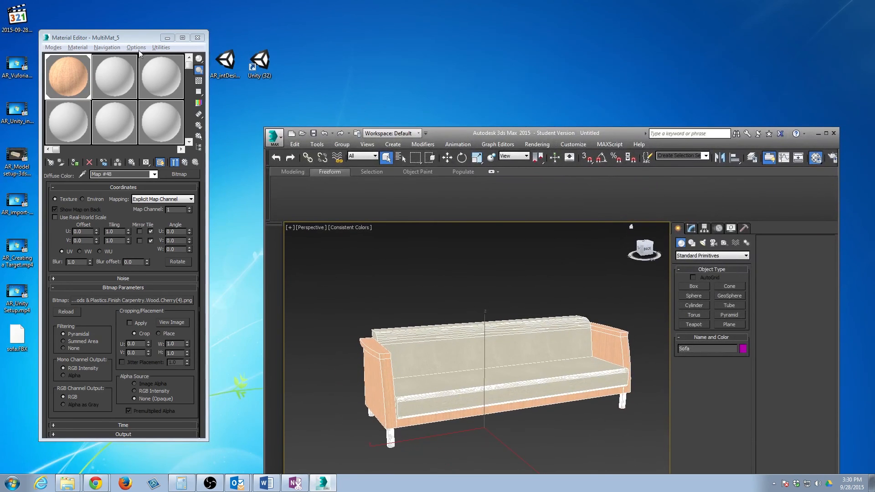
pyautogui.click(16, 337)
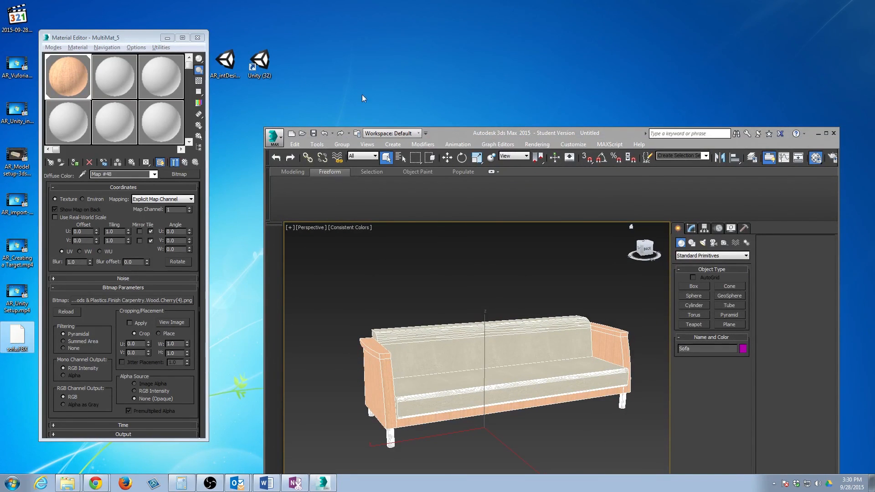
pyautogui.moveTo(361, 94); pyautogui.dragTo(379, 82)
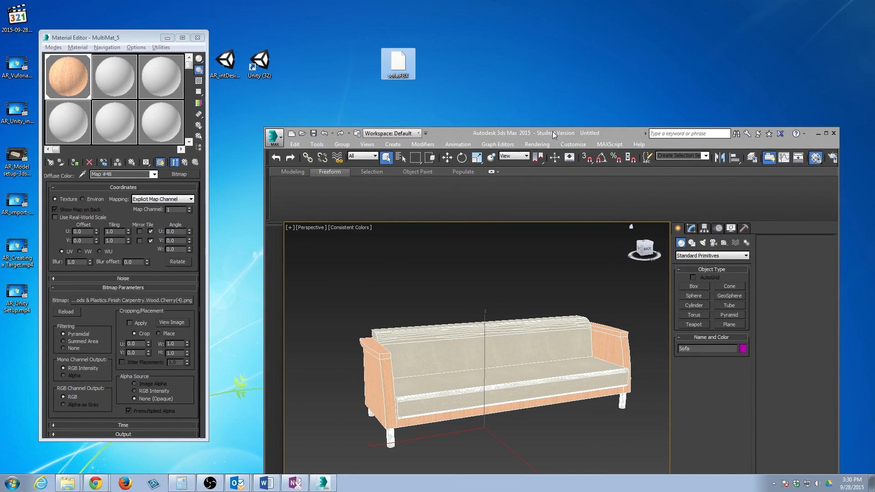
# - Switch to Unity (32) and open the AR2 project from the recent projects
pyautogui.click(12, 483)
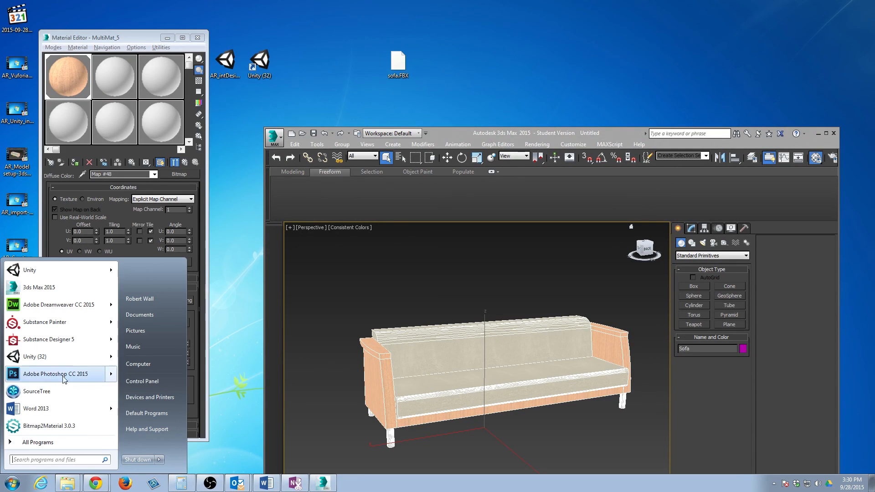
pyautogui.click(48, 352)
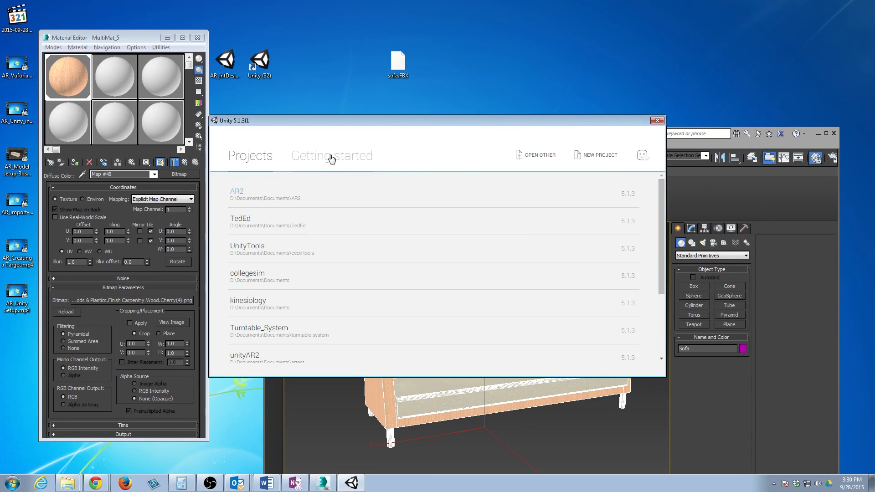
pyautogui.click(283, 192)
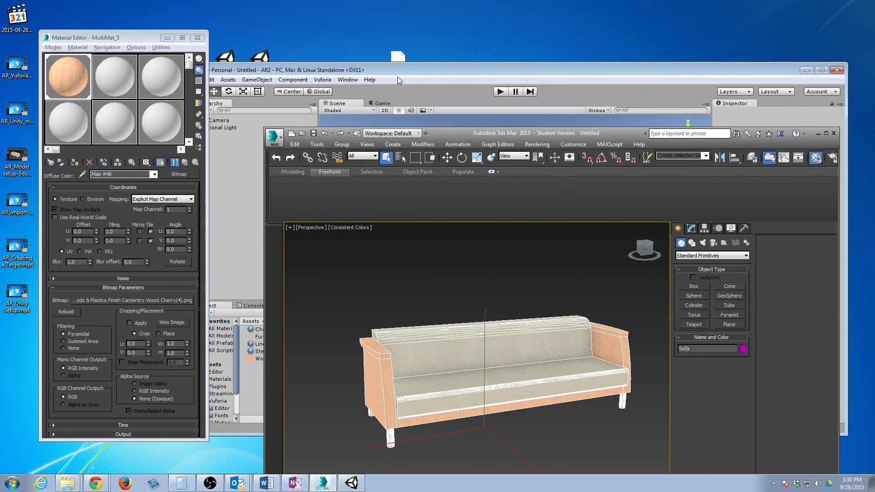
# - Import sofa.FBX from the desktop into the project's Materials folder and show that folder's contents
pyautogui.click(397, 80)
pyautogui.moveTo(398, 57); pyautogui.dragTo(319, 387)
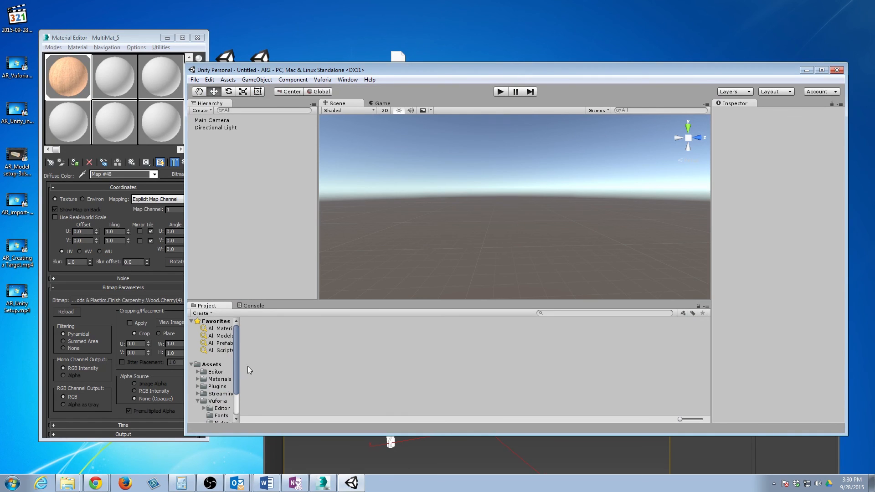
pyautogui.click(216, 367)
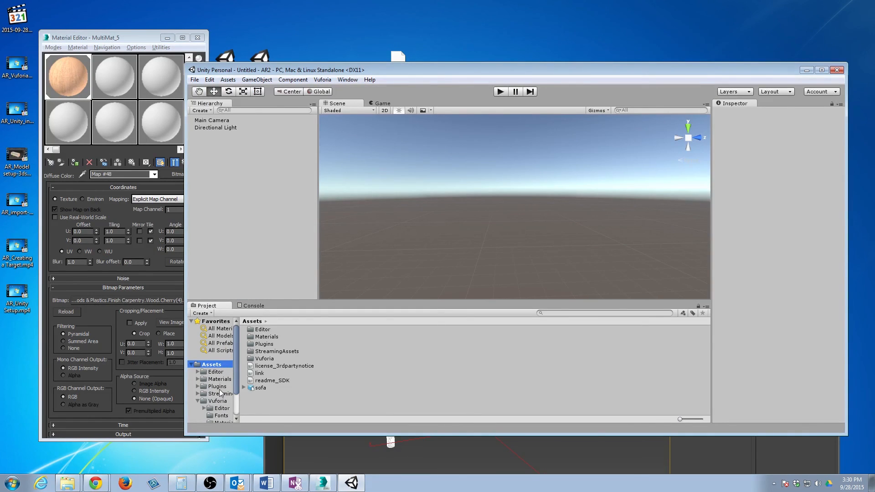
pyautogui.click(218, 379)
# - Place the imported sofa model in the scene at about X 117, Y 35, Z 8.5, with the gizmo handle at Center
pyautogui.moveTo(258, 367); pyautogui.dragTo(407, 299)
pyautogui.click(281, 92)
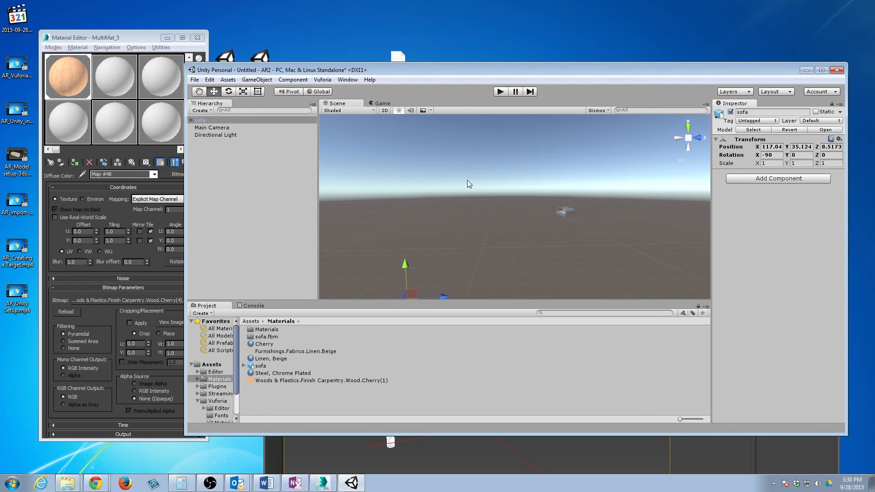
pyautogui.click(290, 91)
# - Frame the sofa in the Scene view and examine its wood and fabric materials up close from several angles
pyautogui.moveTo(505, 207); pyautogui.dragTo(575, 164, button='middle')
pyautogui.moveTo(483, 247); pyautogui.dragTo(379, 273, button='middle')
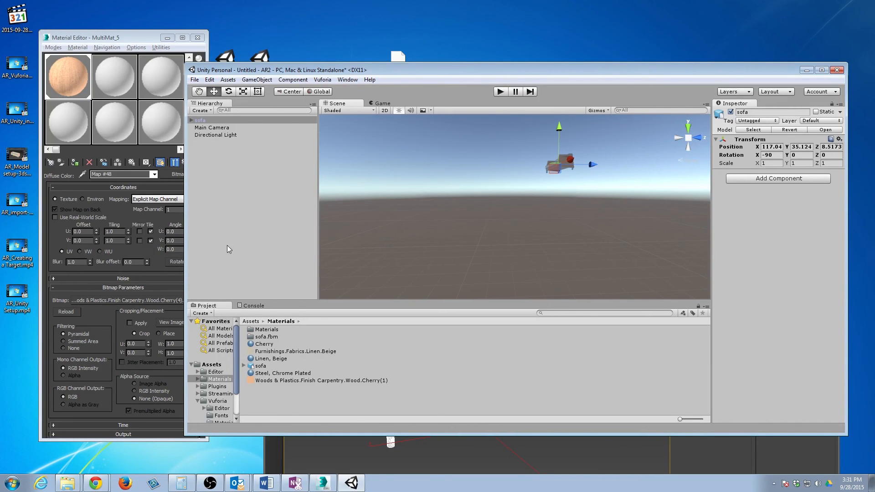
pyautogui.doubleClick(200, 120)
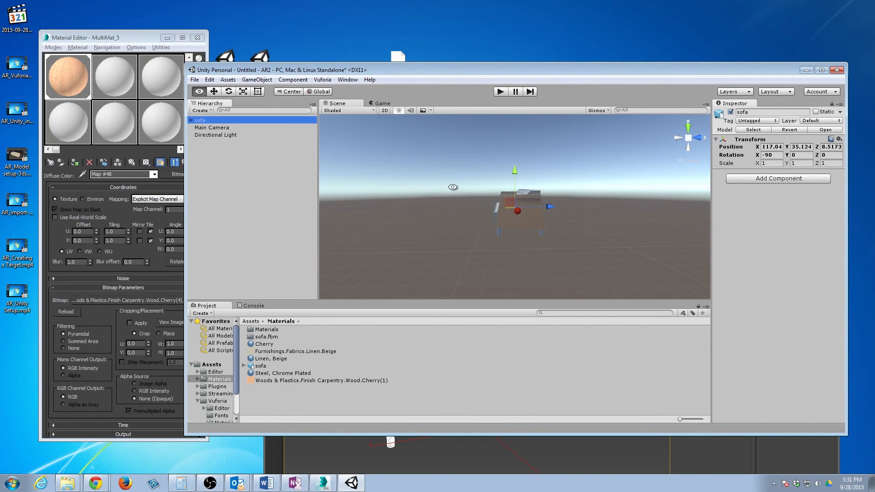
pyautogui.scroll(8, 579, 227)
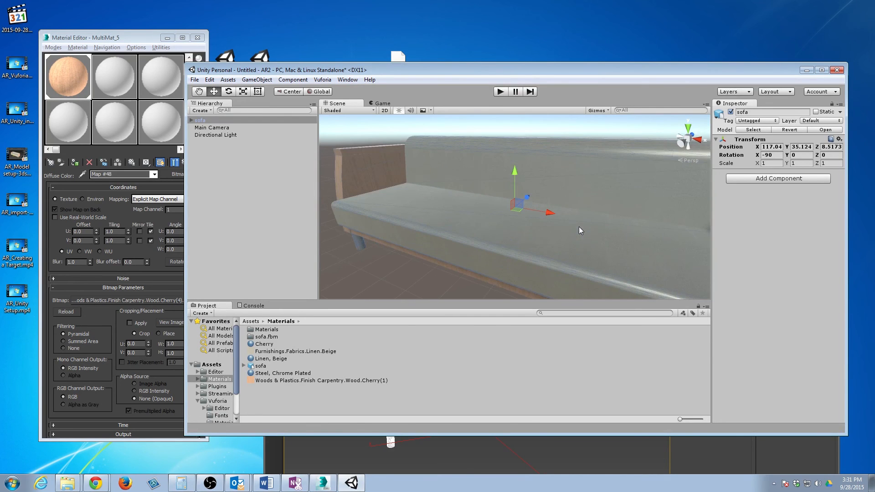
pyautogui.keyDown('alt'); pyautogui.moveTo(636, 236); pyautogui.dragTo(808, 263); pyautogui.keyUp('alt')
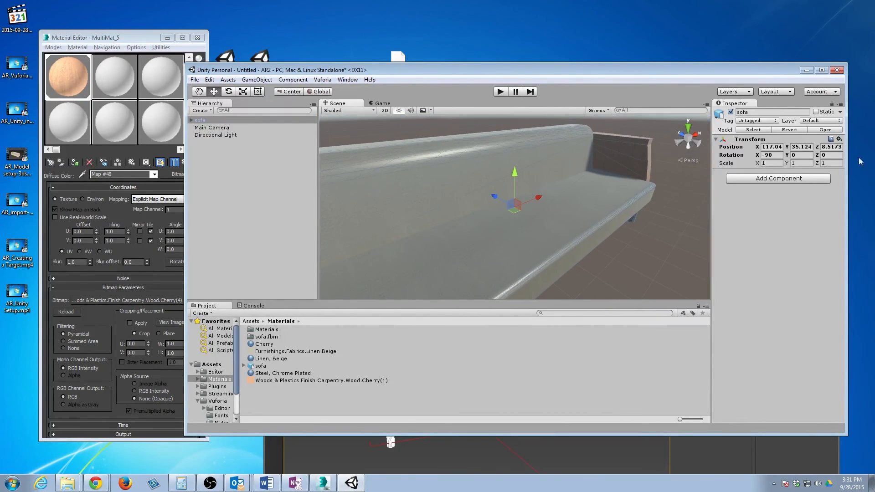